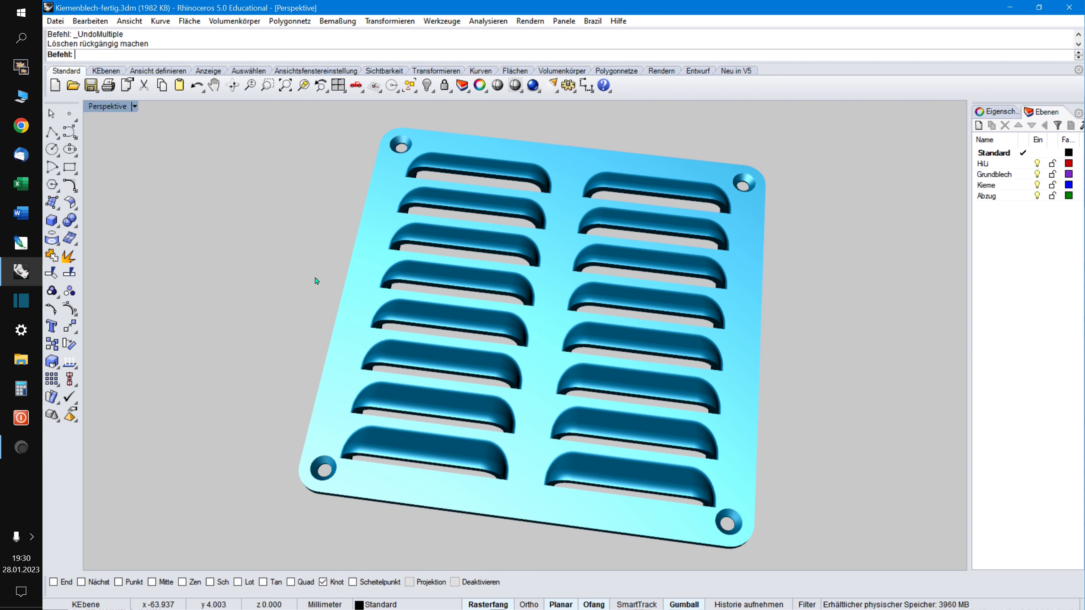
Delete the finished louvre plate and show the empty Drauf (top) view maximised.
double_click(109, 106)
drag(182, 145, 402, 310)
key(Delete)
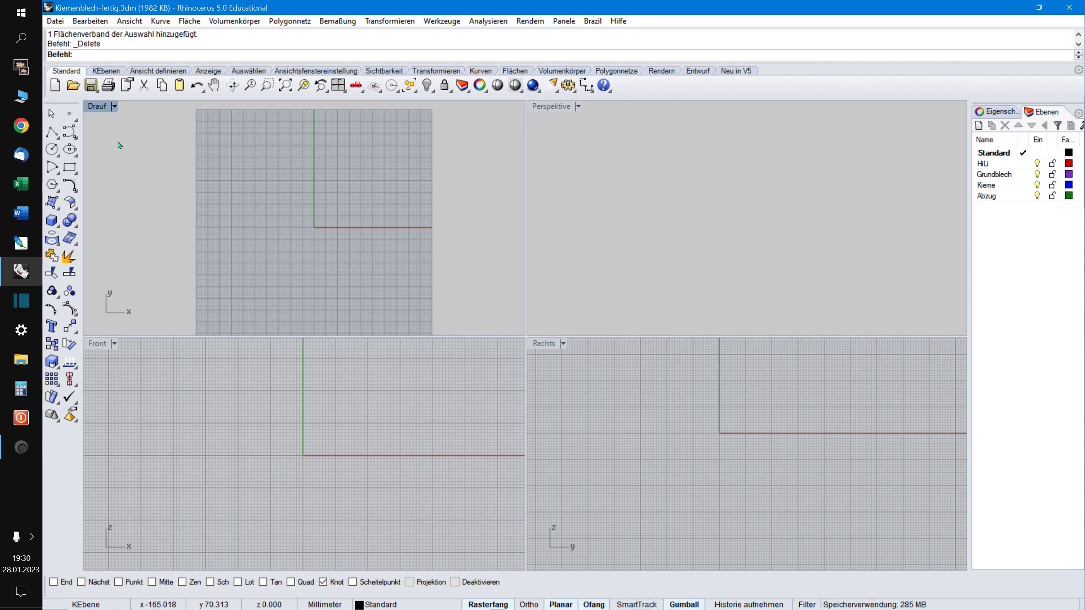
double_click(99, 106)
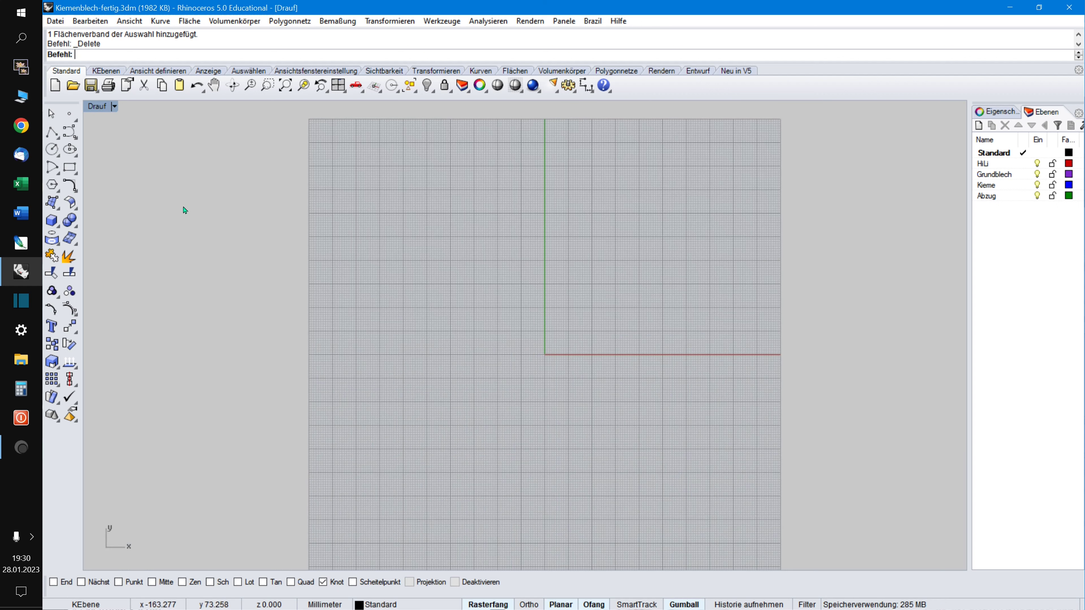
right_drag(568, 327, 535, 309)
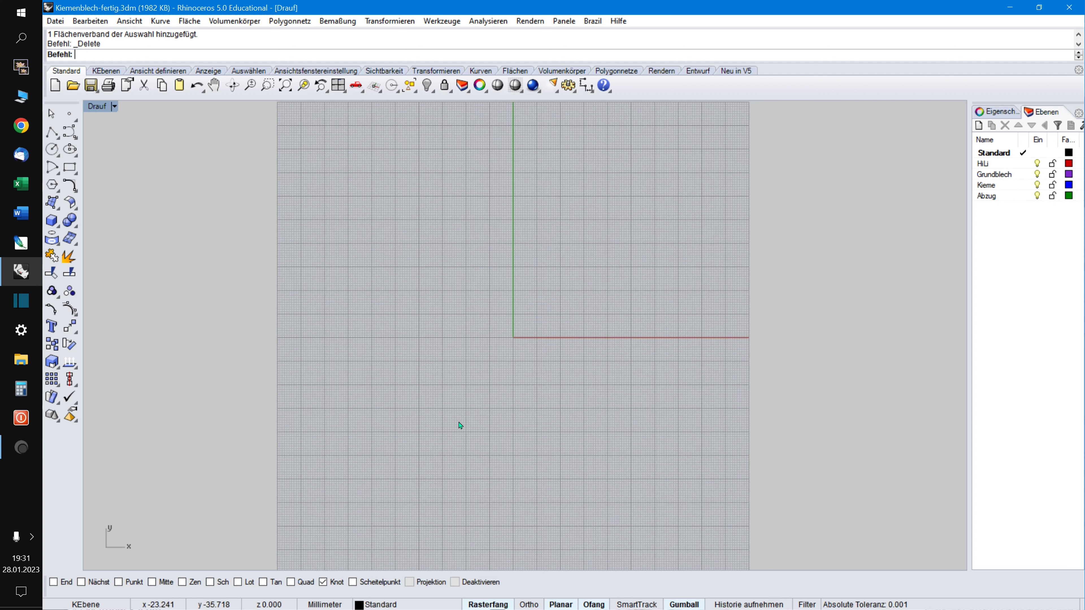
Draw a rectangle with corners at -55,-55 and 55,55 in the top view.
click(70, 167)
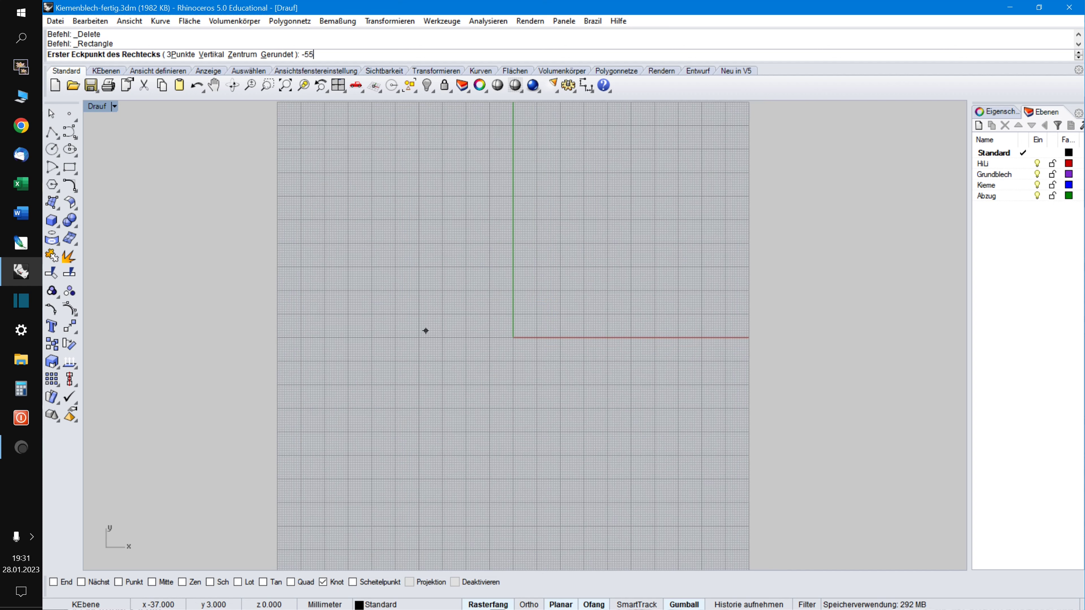
text(-55,-55)
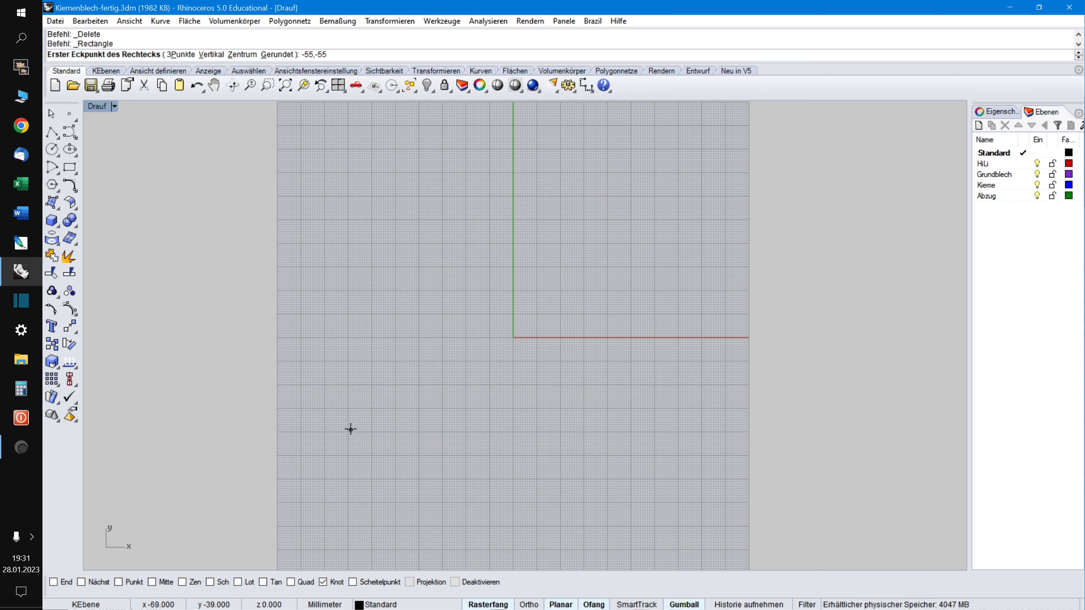
key(Return)
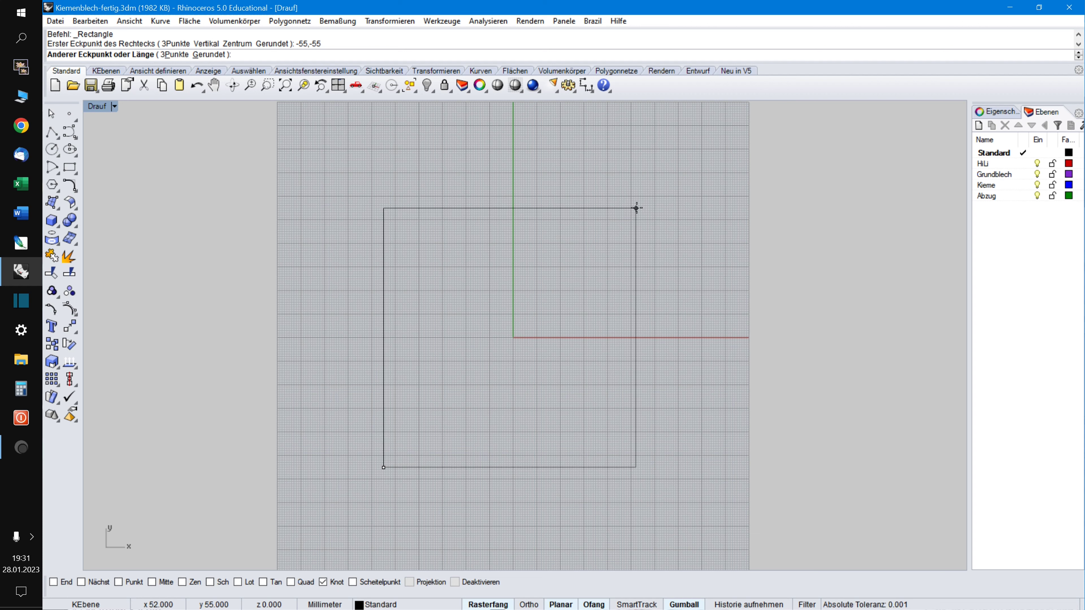
text(55,55)
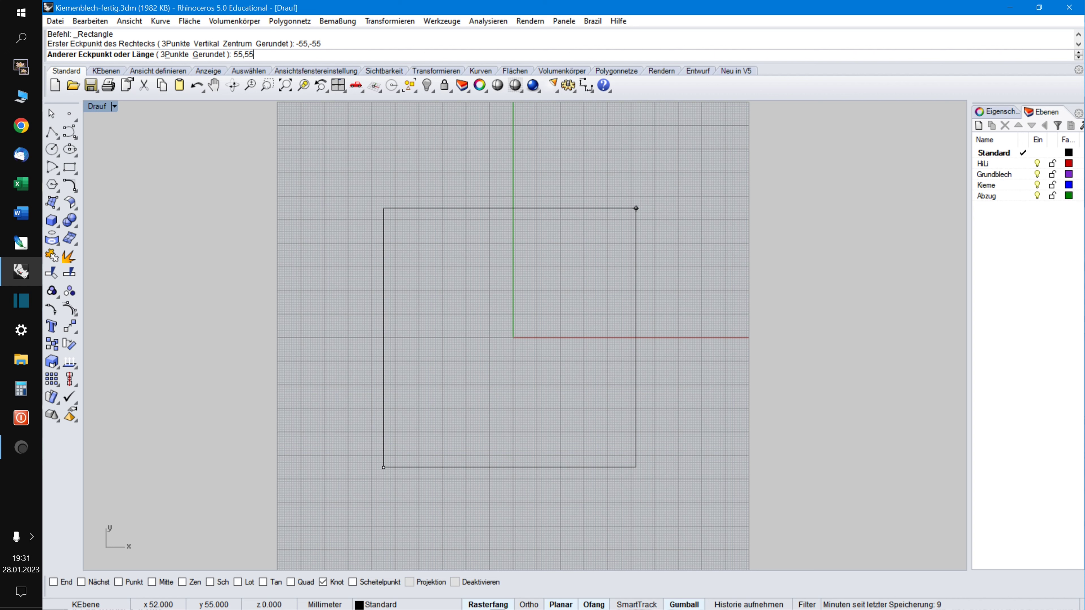
key(Return)
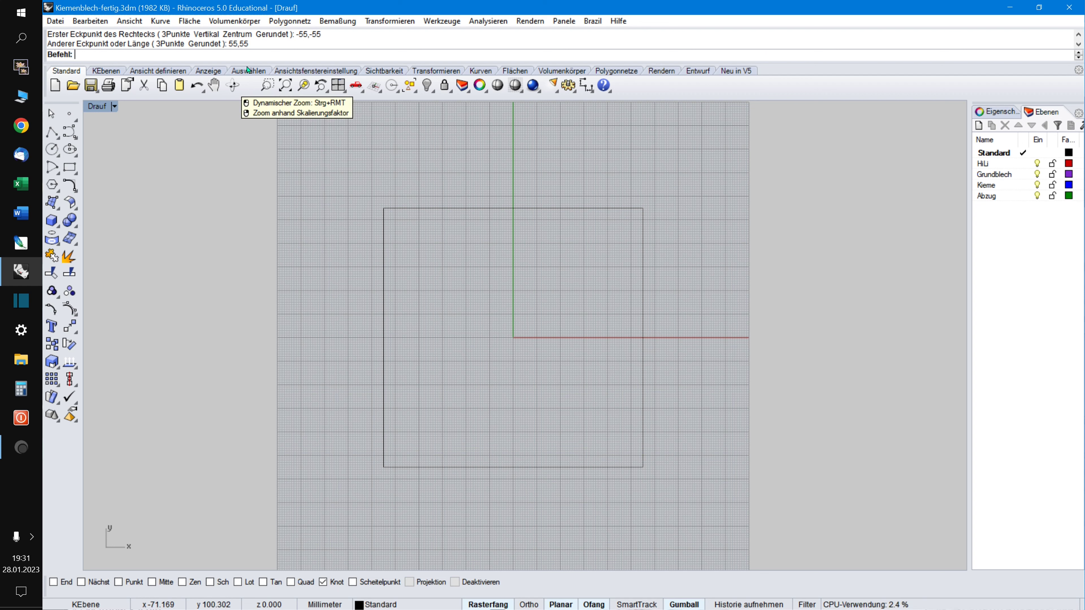
Round all corners of the rectangle with a 6 mm fillet radius.
click(160, 21)
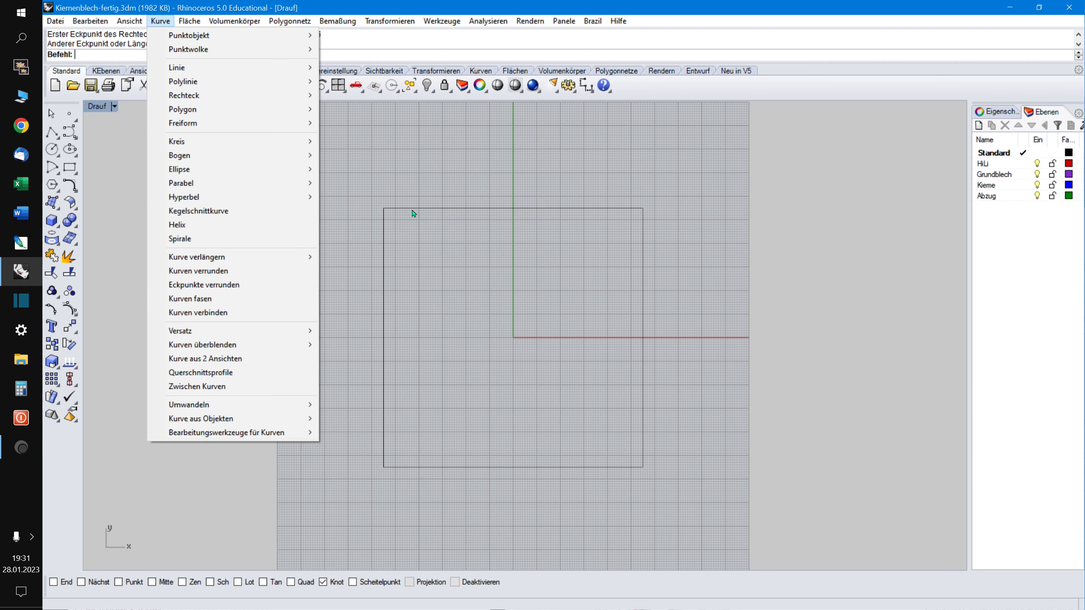
click(193, 285)
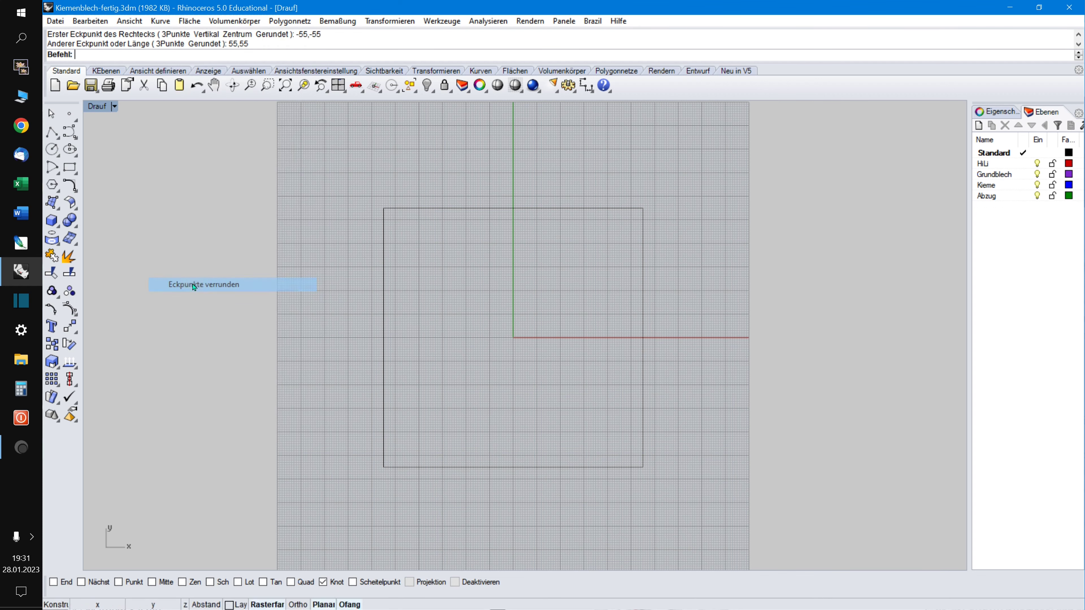
click(384, 292)
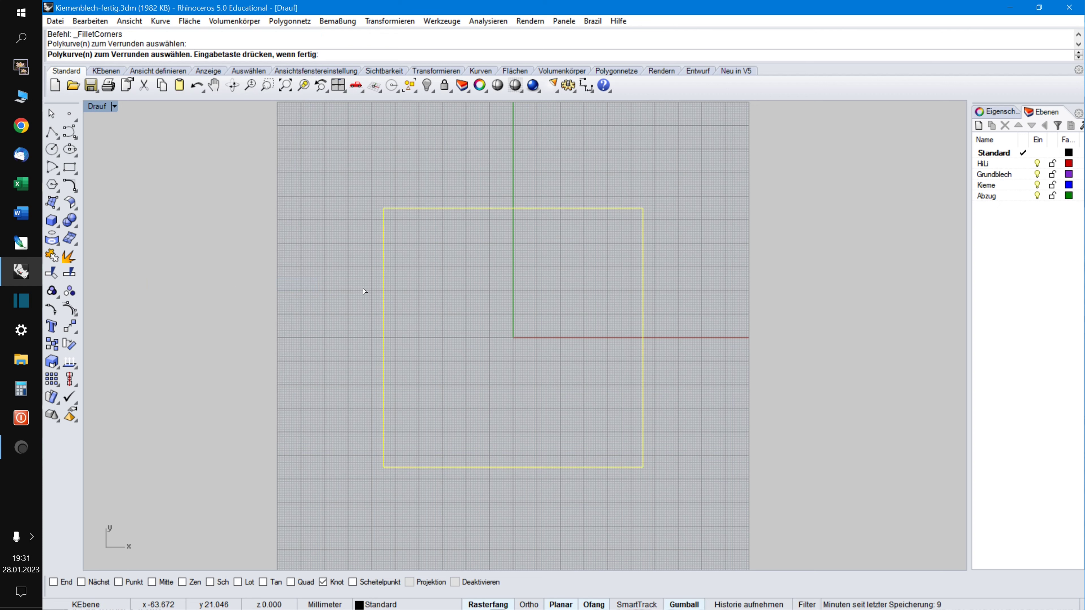
key(Return)
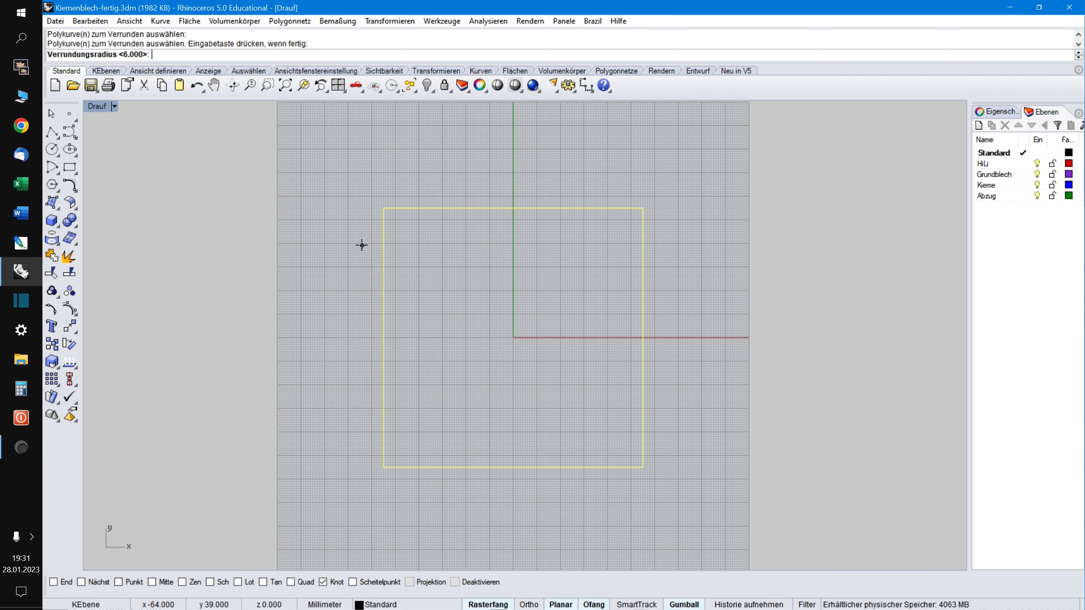
key(Return)
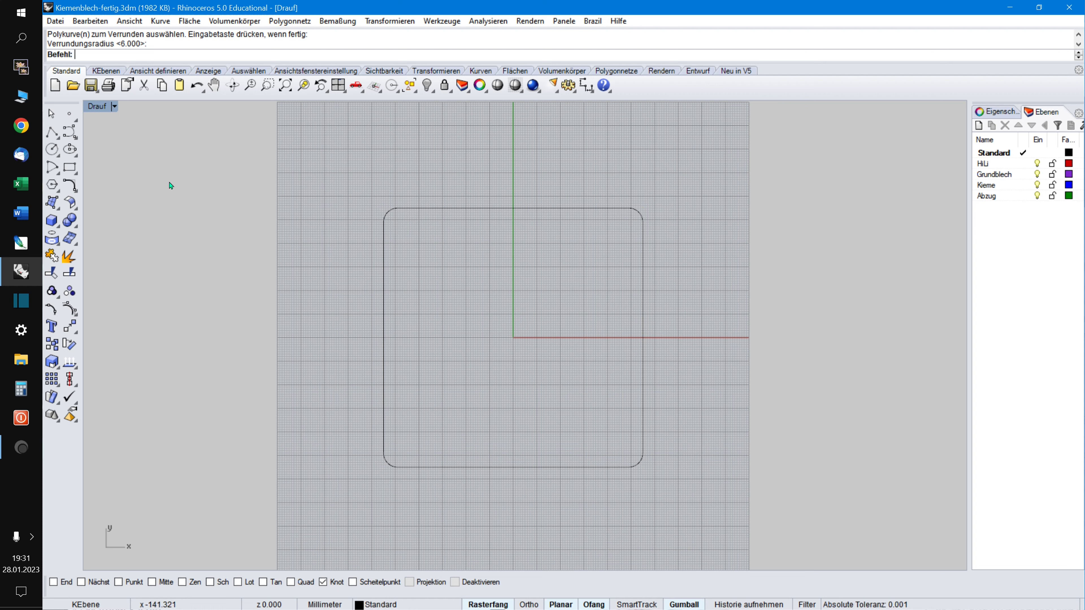
Draw a 3.4 mm diameter circle at the centre of the outline's upper-left corner arc, with only the centre snap (Zen) active.
click(50, 147)
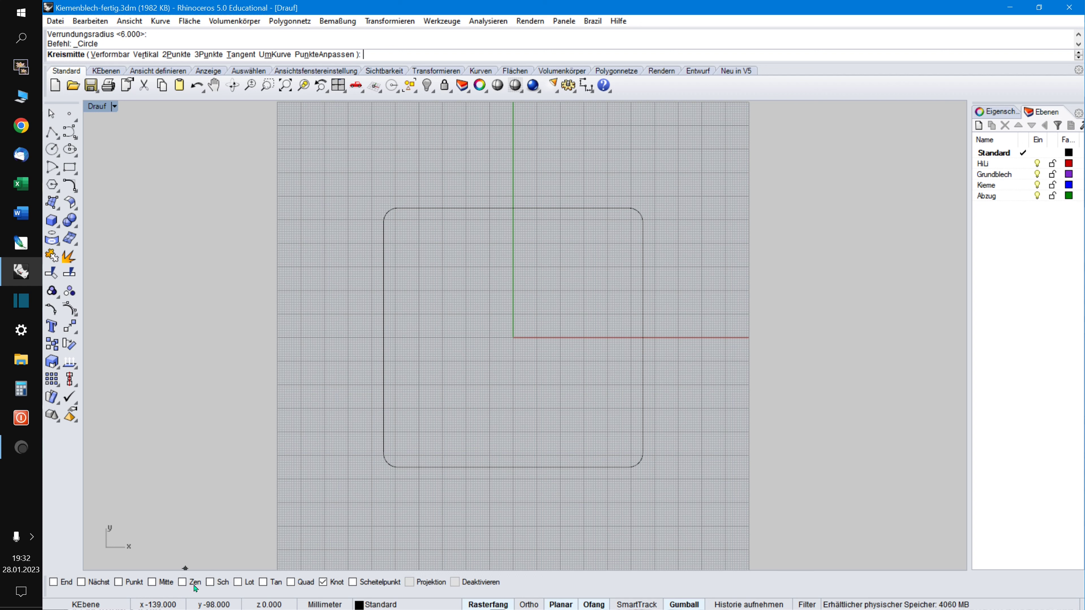
right_click(183, 583)
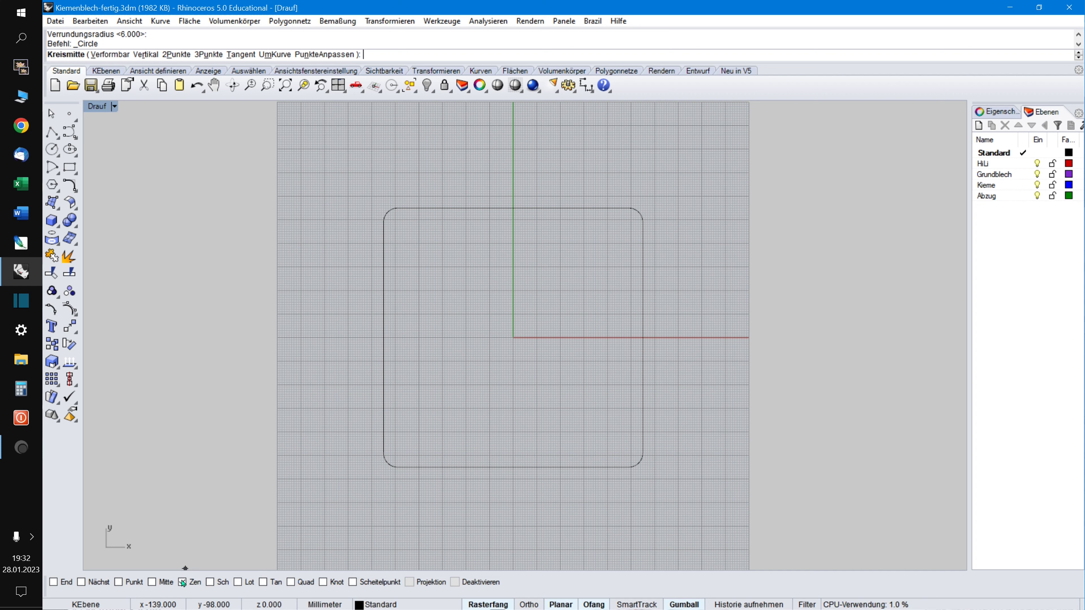
click(152, 582)
click(120, 583)
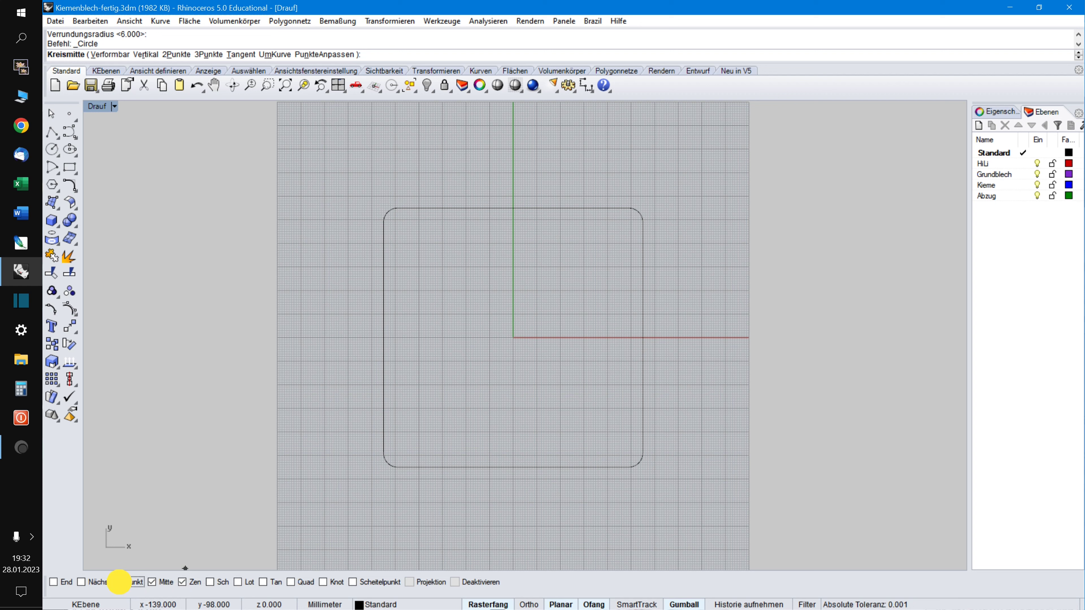
click(210, 583)
click(238, 582)
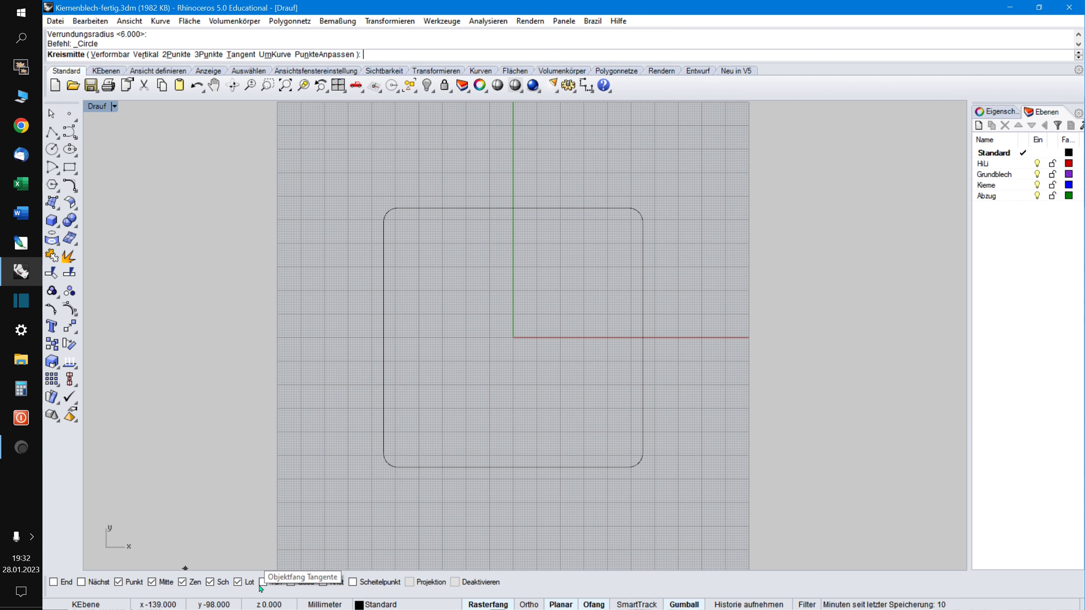
click(184, 582)
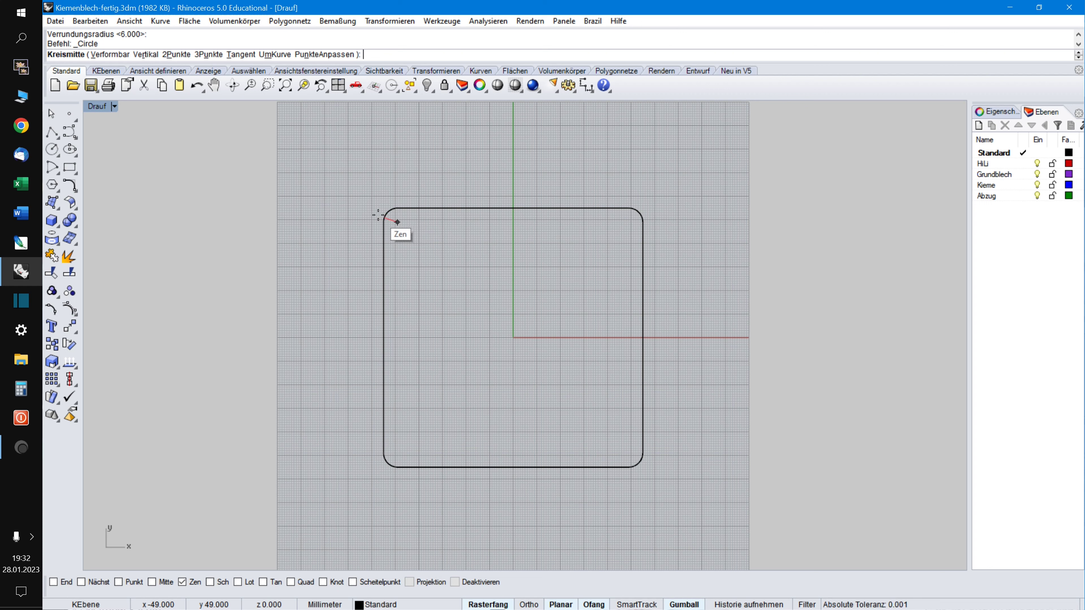
click(391, 221)
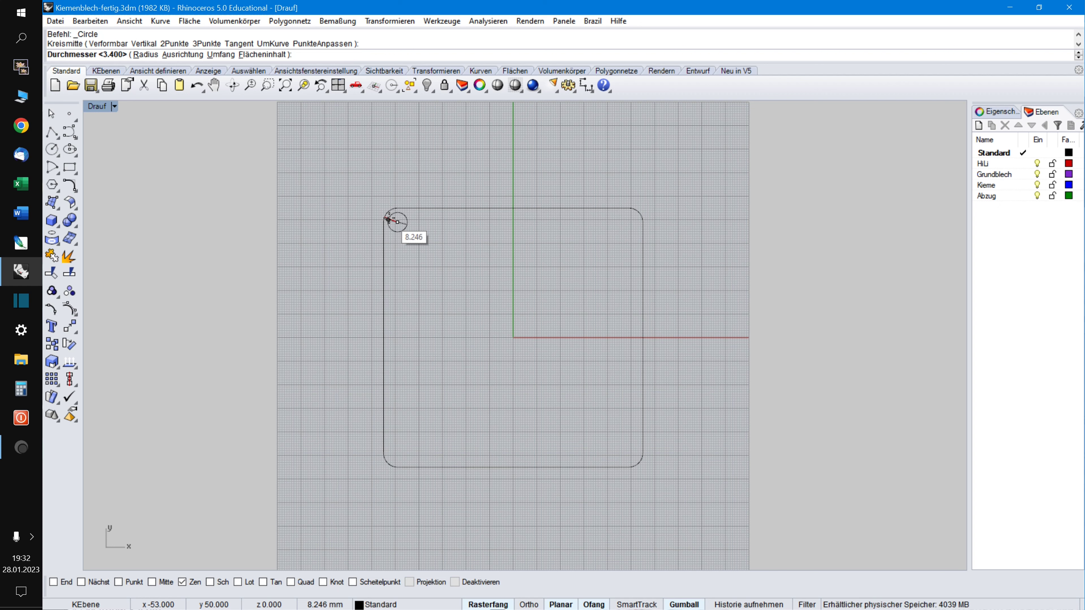
key(Return)
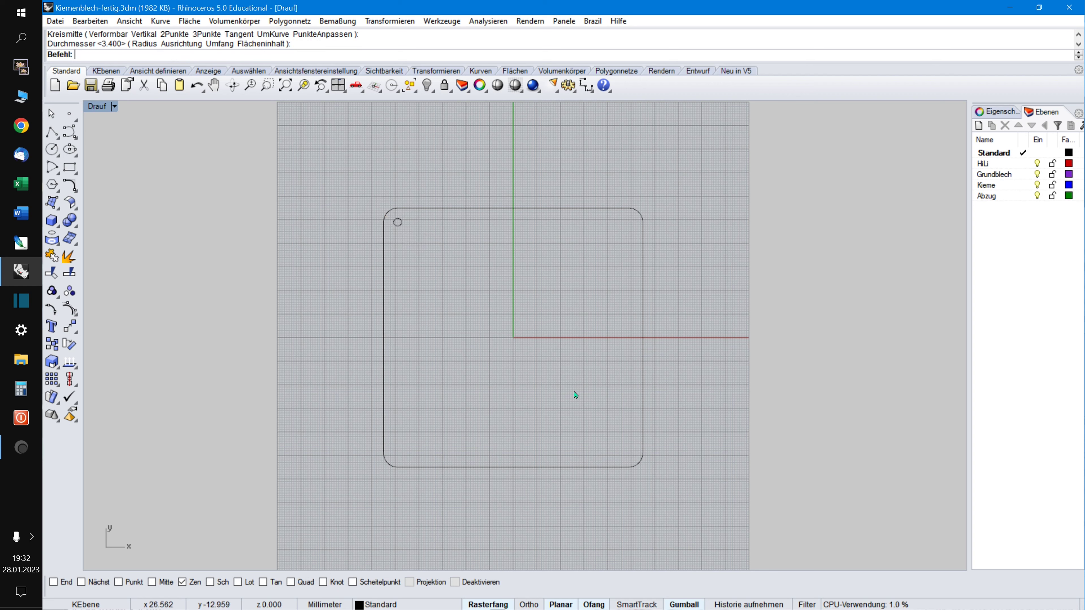
Copy the hole circle from its centre to the arc centres of the outline's other three corners.
click(390, 21)
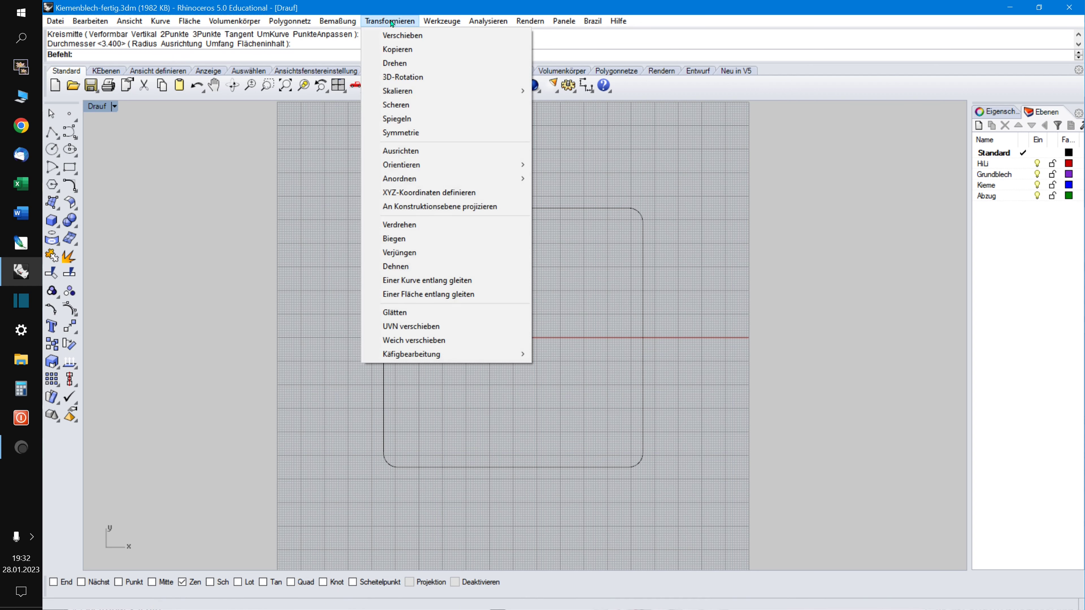
click(405, 49)
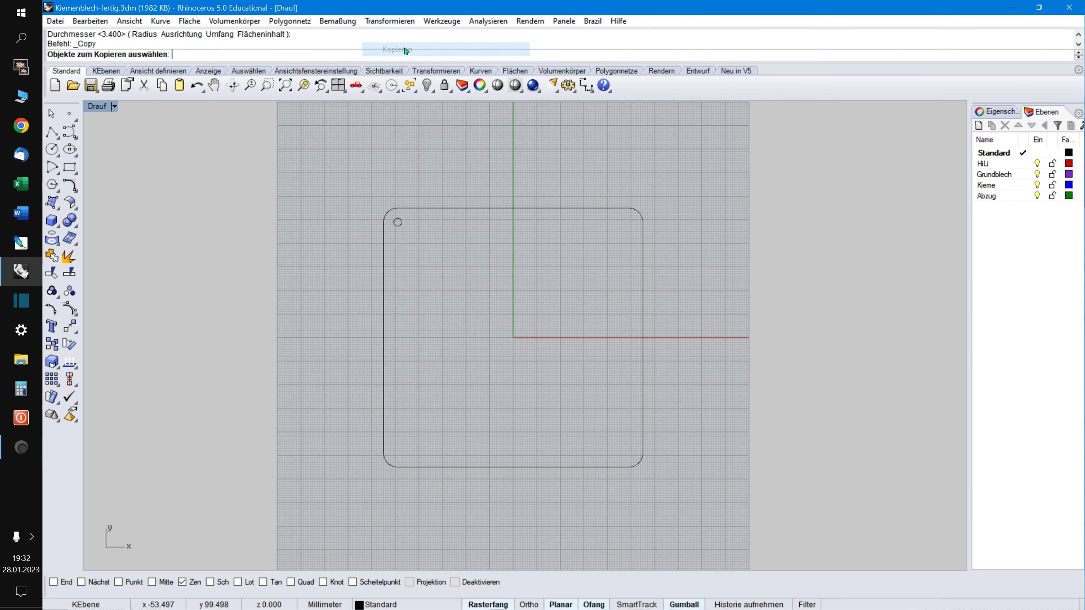
click(399, 221)
right_click(400, 225)
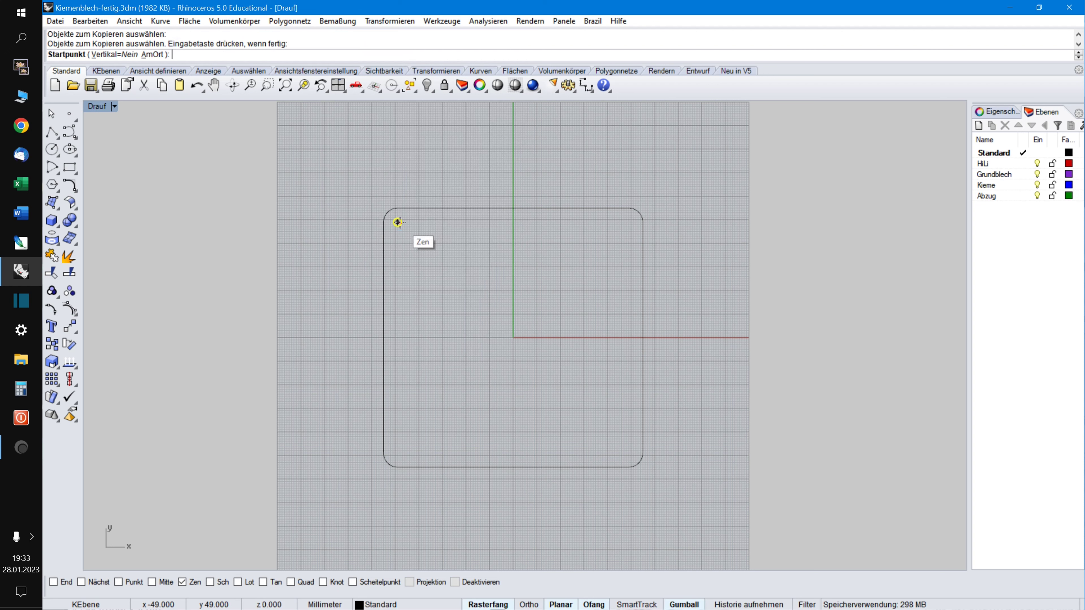
click(389, 212)
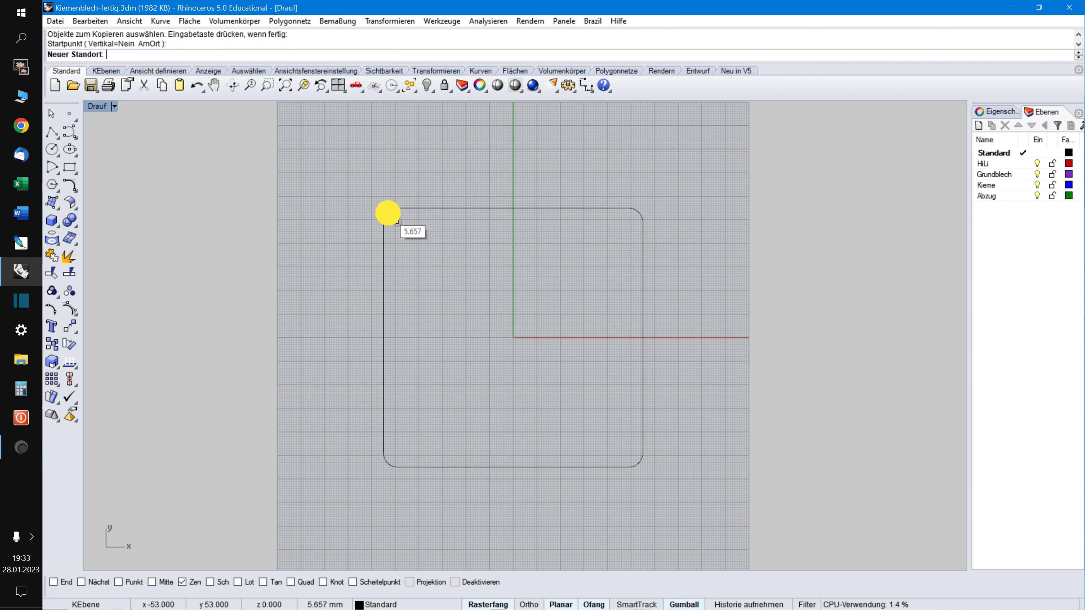
click(628, 223)
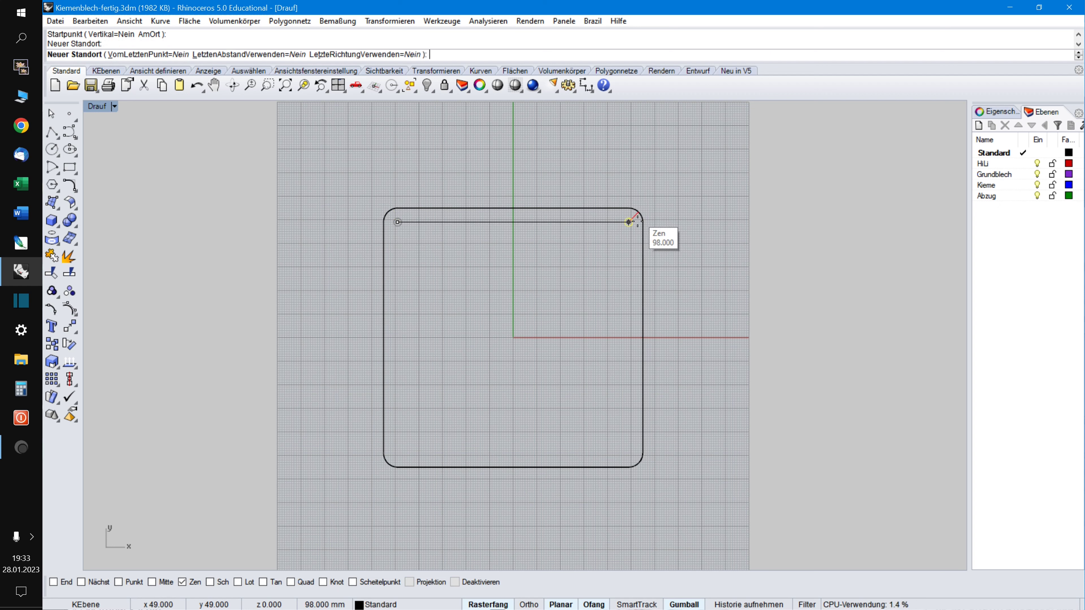
click(629, 453)
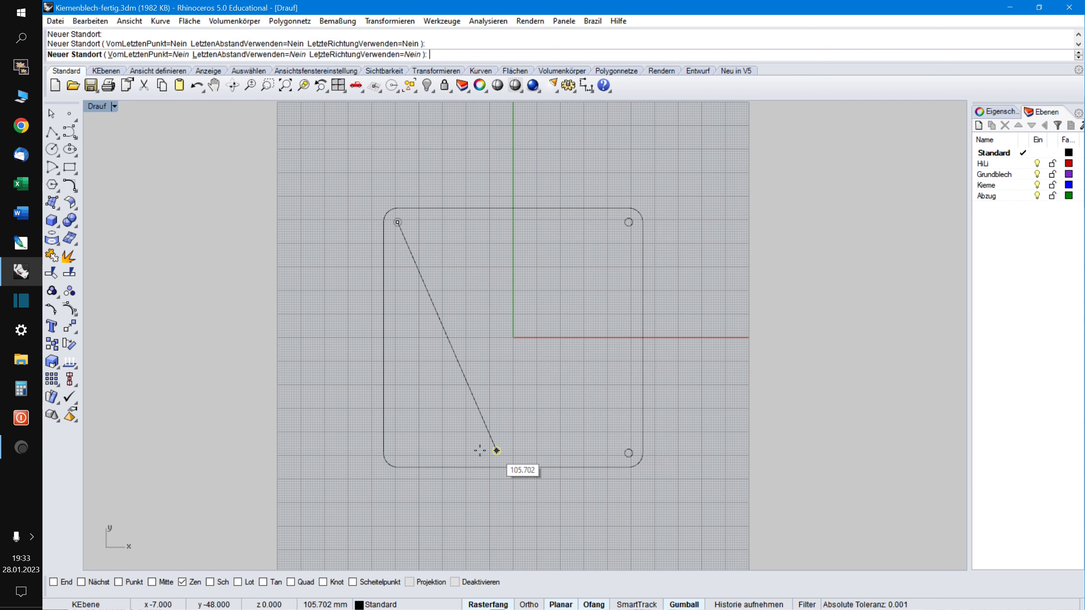
click(397, 453)
key(Return)
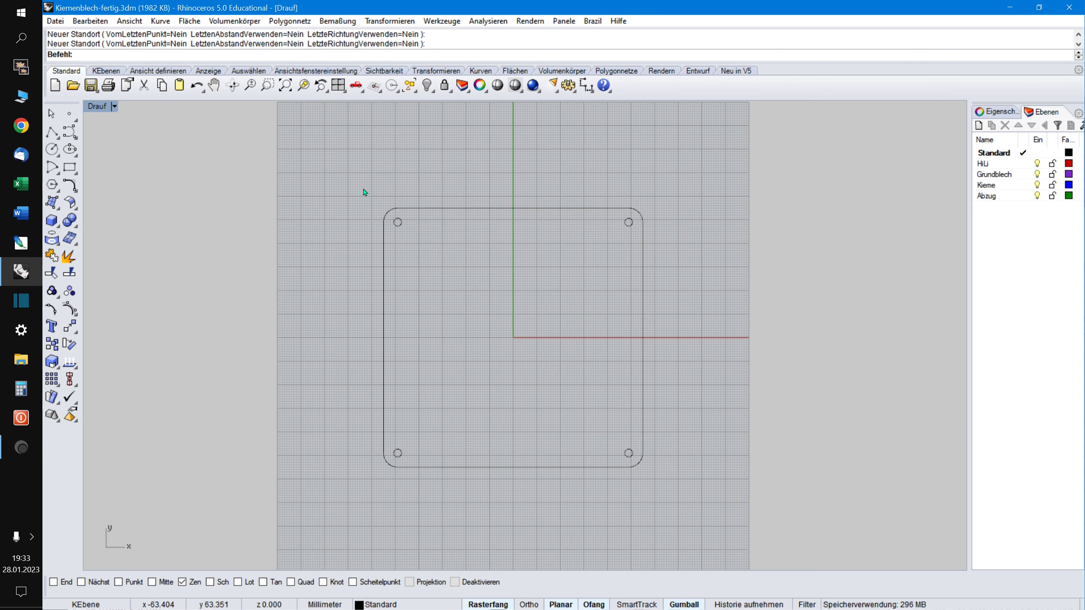
Extrude the rounded outline and the four hole circles straight into a solid plate 2 mm thick.
drag(363, 189, 653, 474)
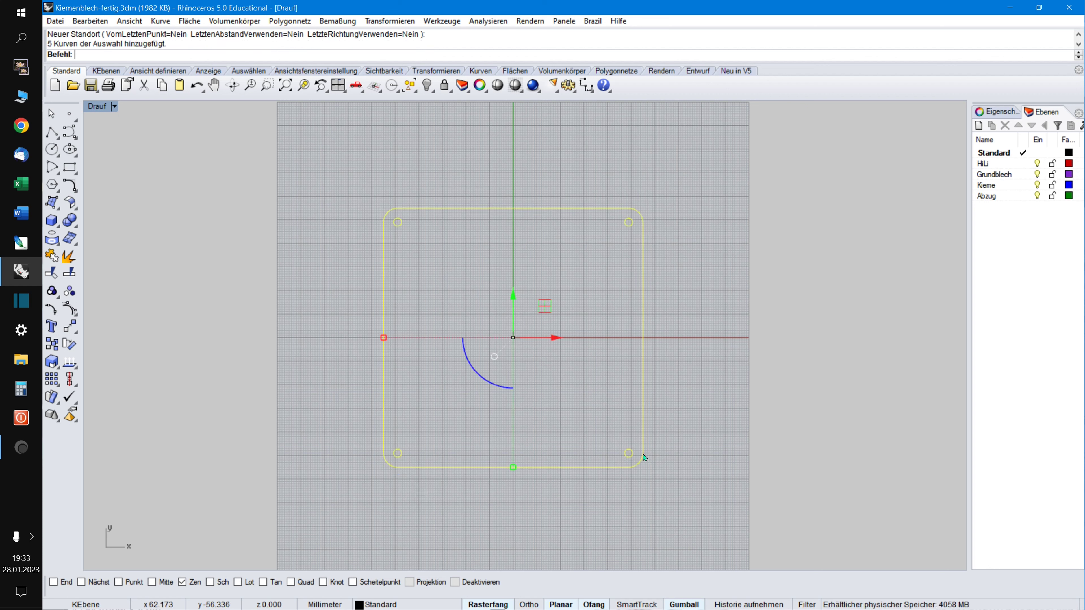
click(237, 23)
mouse_move(277, 244)
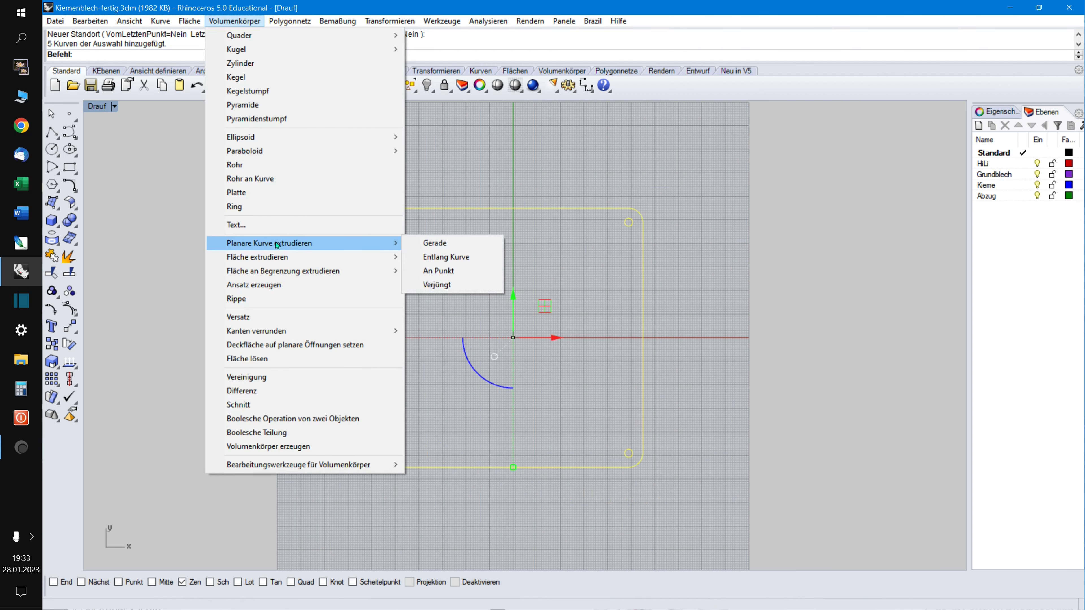
click(436, 243)
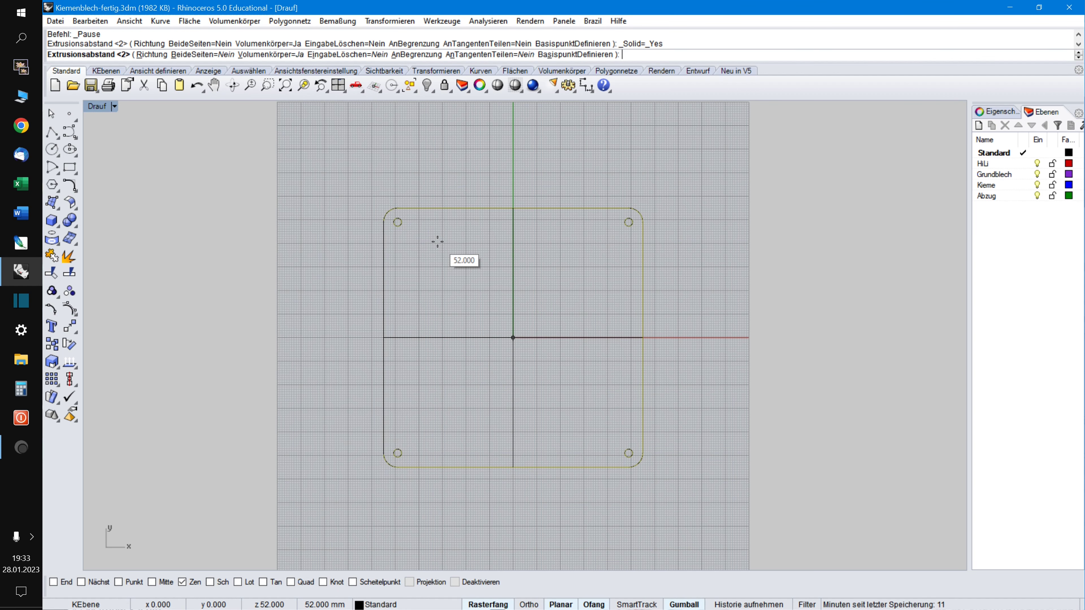
click(437, 243)
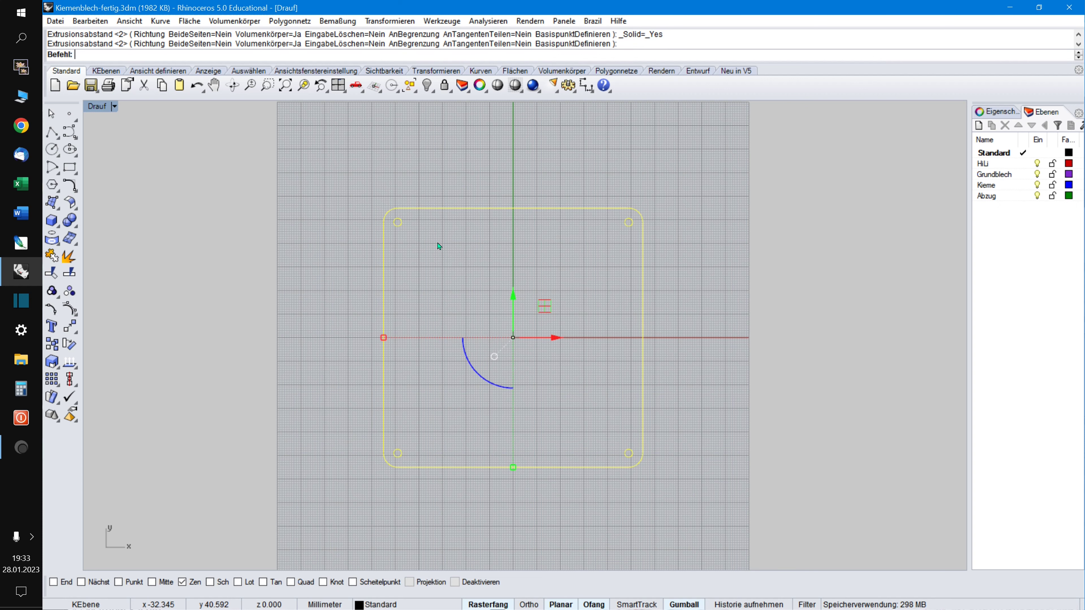
Return to the four-view layout and delete the original outline and circle curves, keeping the extruded plate.
double_click(98, 108)
right_drag(659, 242, 649, 201)
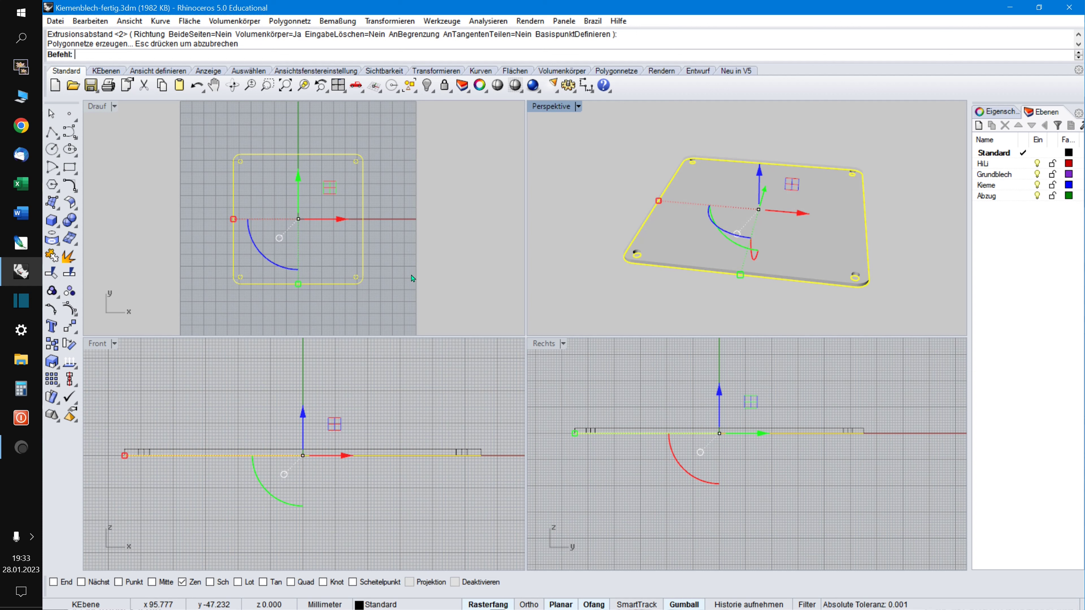
key(Delete)
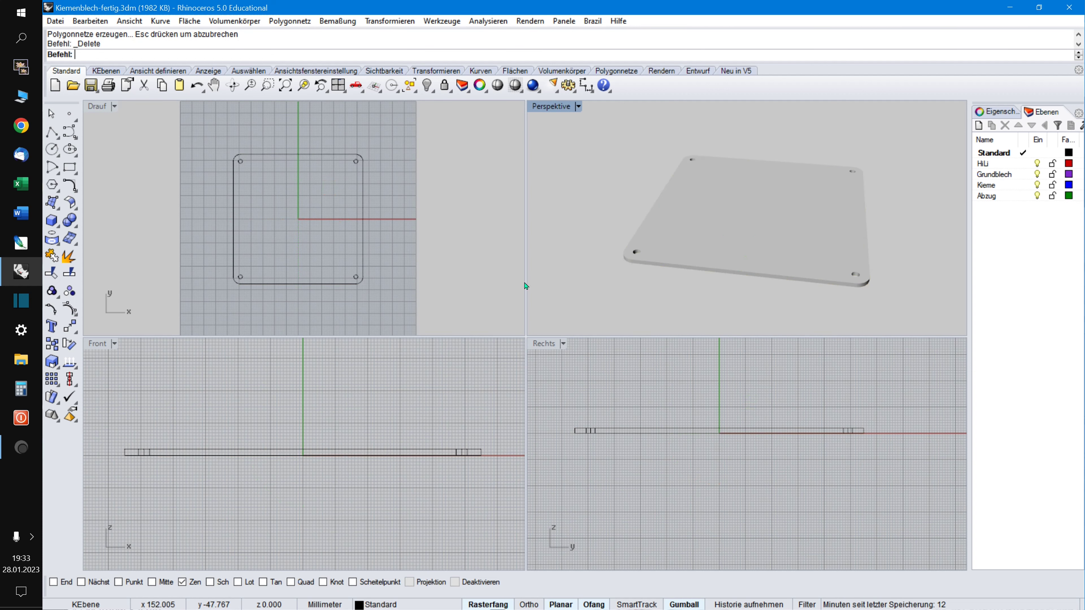
right_drag(676, 242, 675, 272)
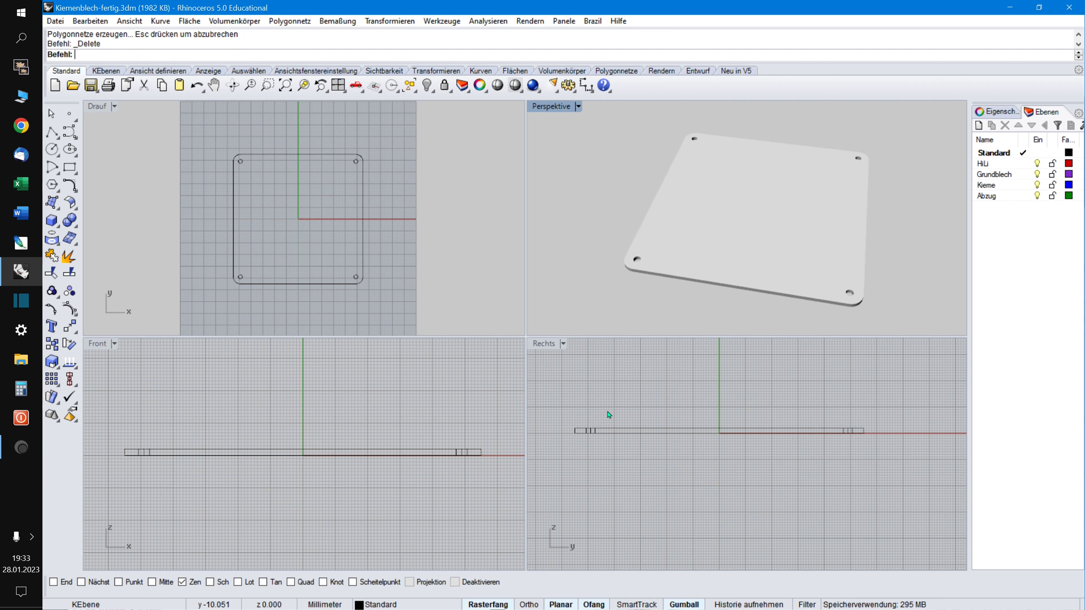
Move the plate to the Grundblech layer and hide that layer.
click(726, 283)
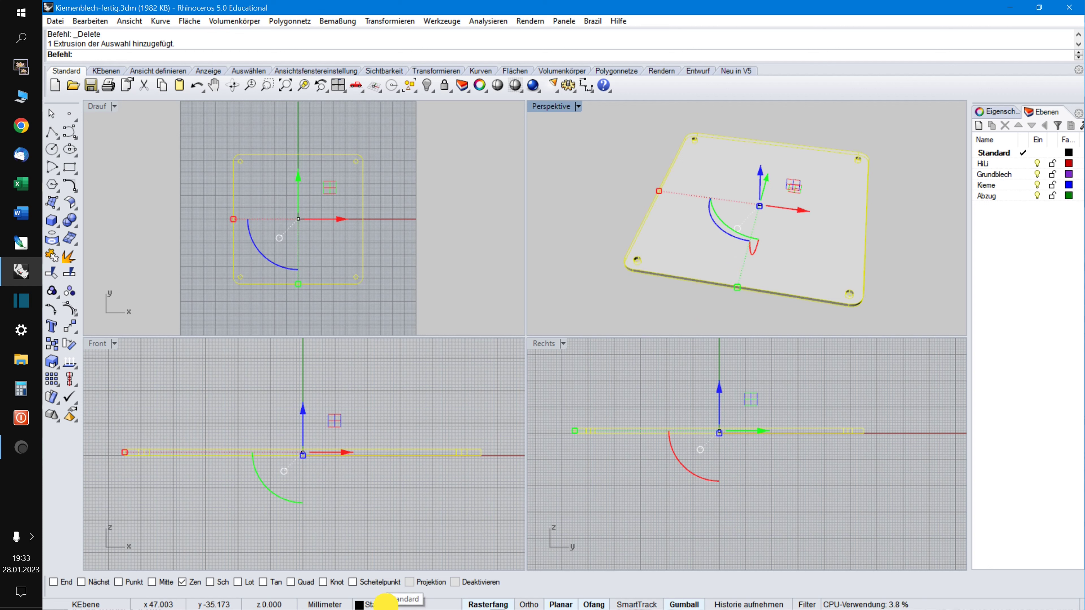
click(388, 608)
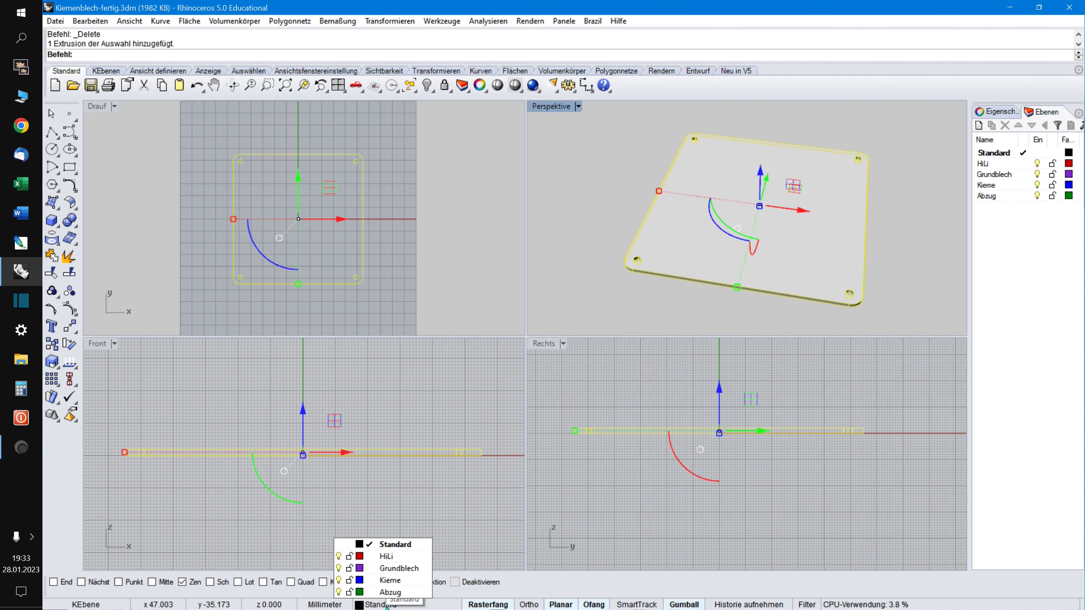
click(395, 570)
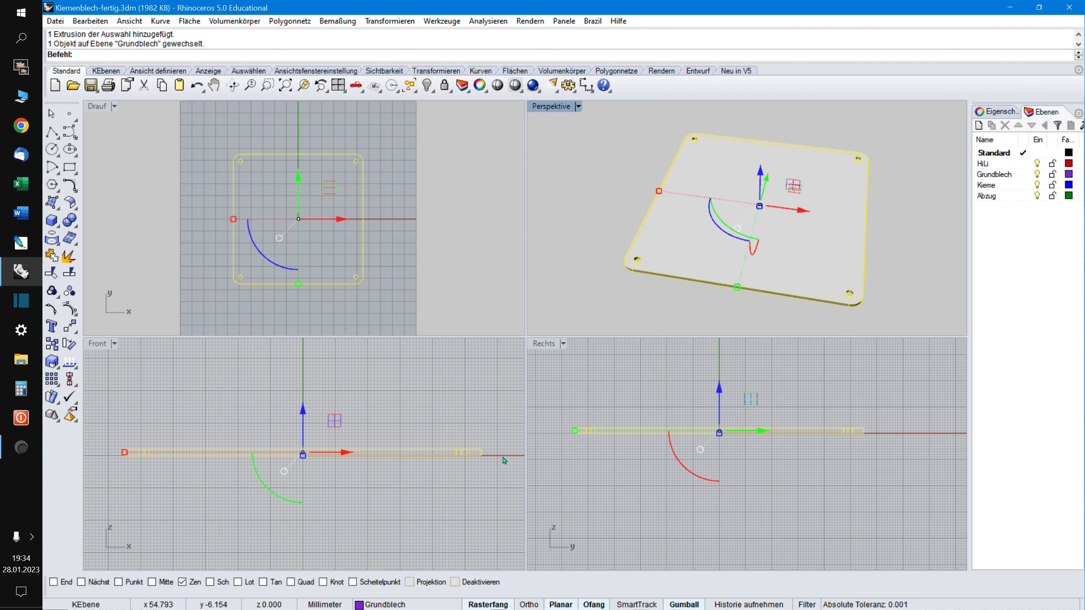
click(886, 240)
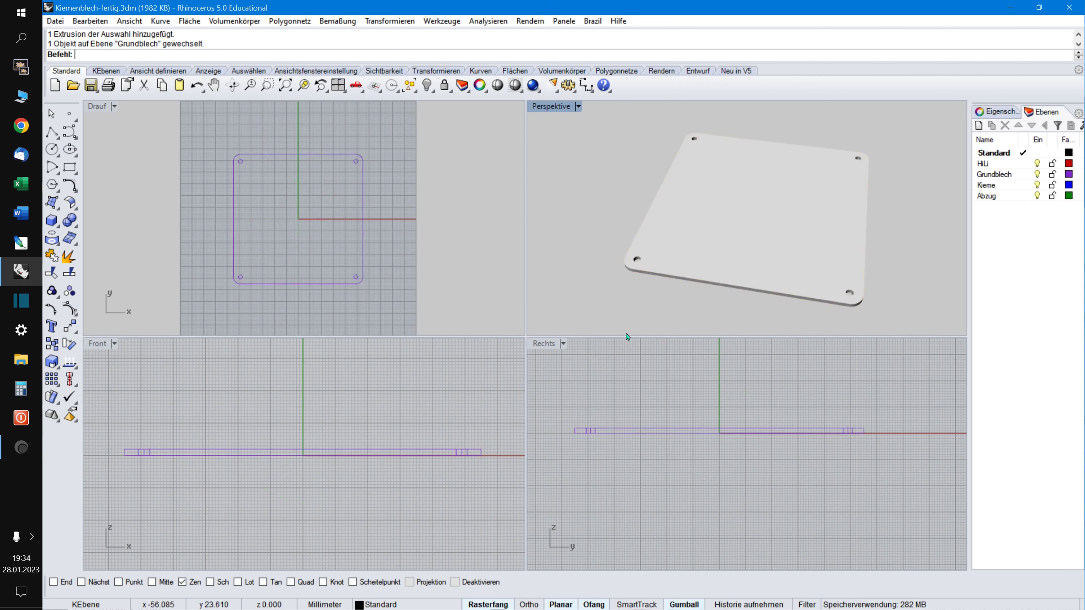
click(1038, 174)
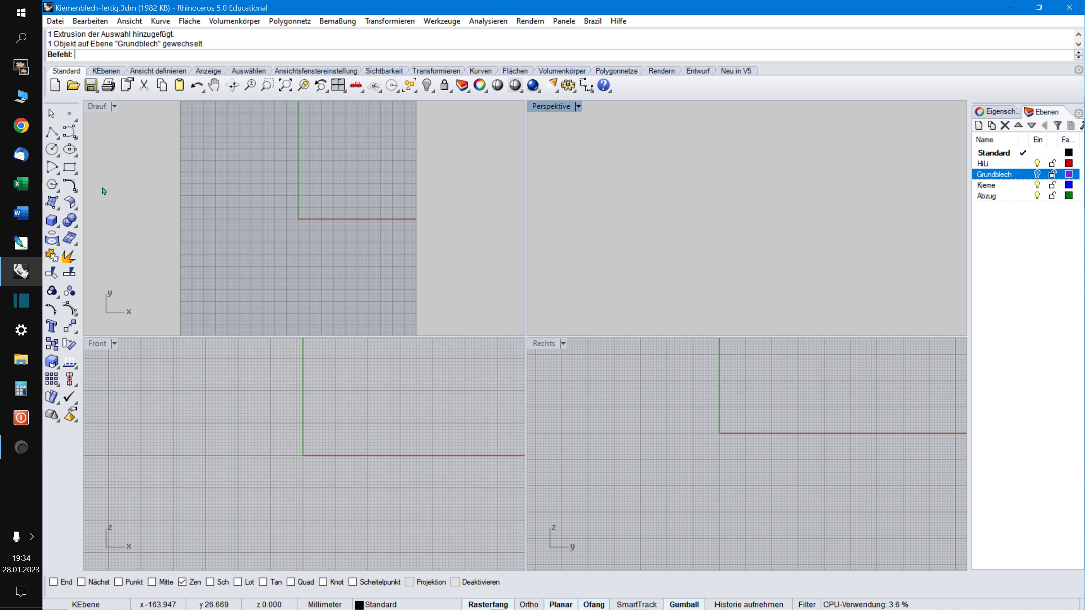
In the front view, start a polyline with a vertical line from (-20, -2) to (-20, 2), continued by an arc to (-14, 8).
click(52, 130)
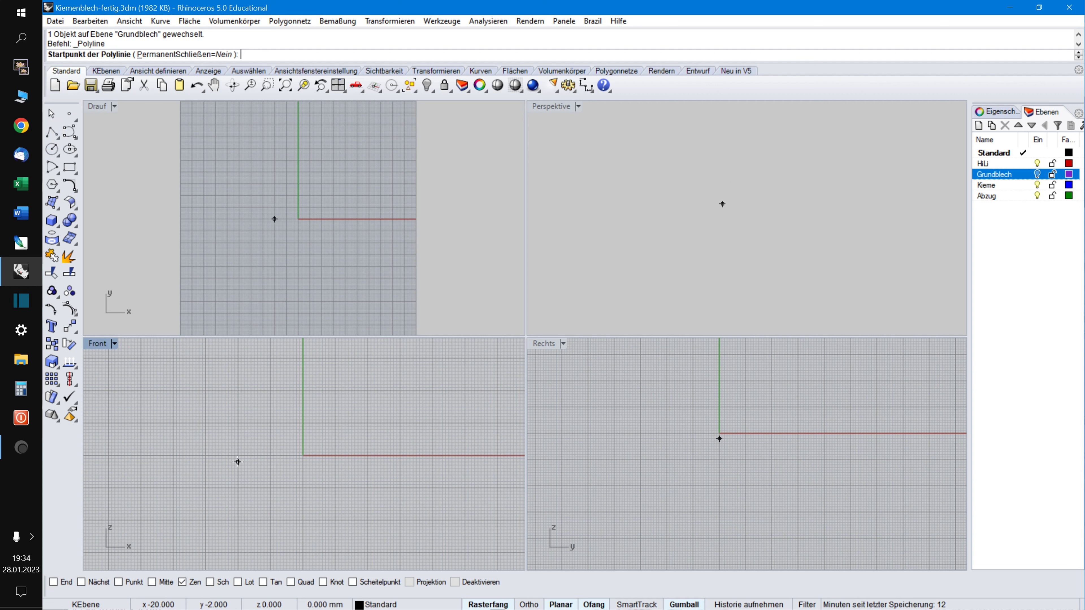
scroll(231, 461, up, 4)
right_drag(212, 466, 187, 468)
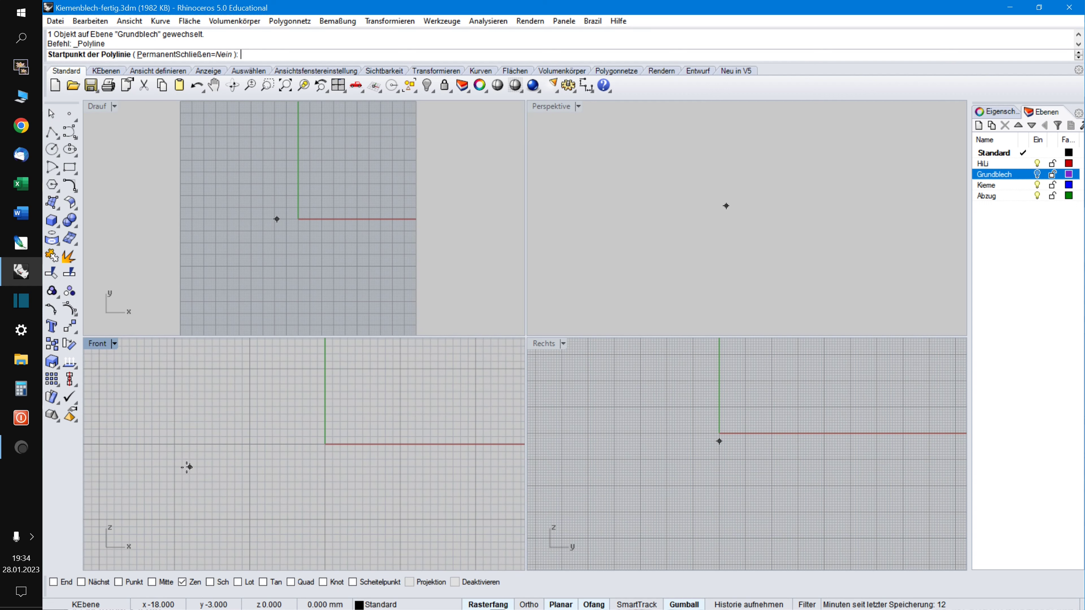
click(175, 460)
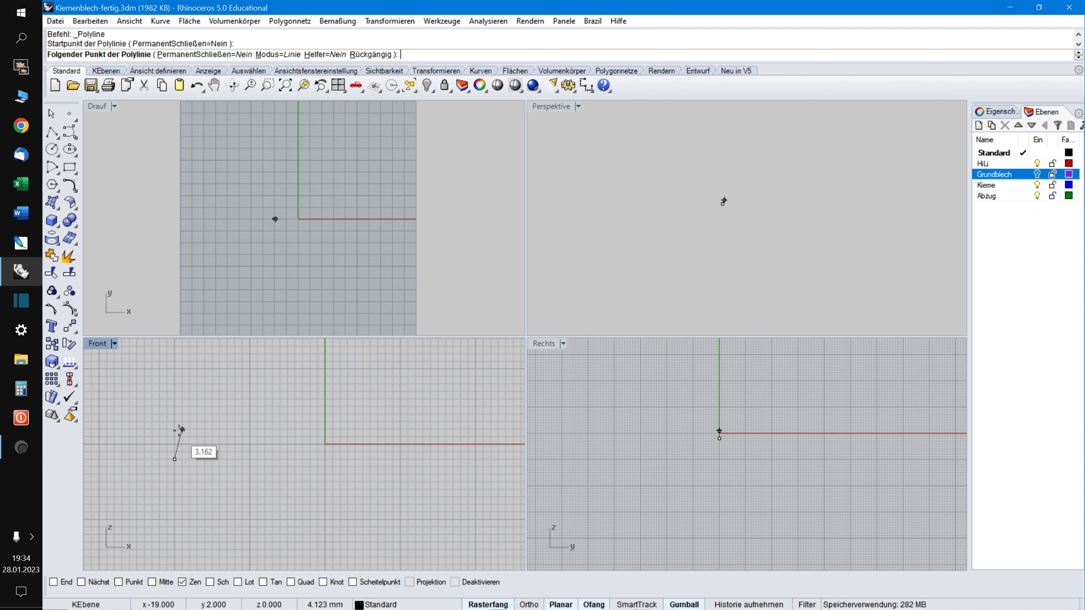
click(174, 429)
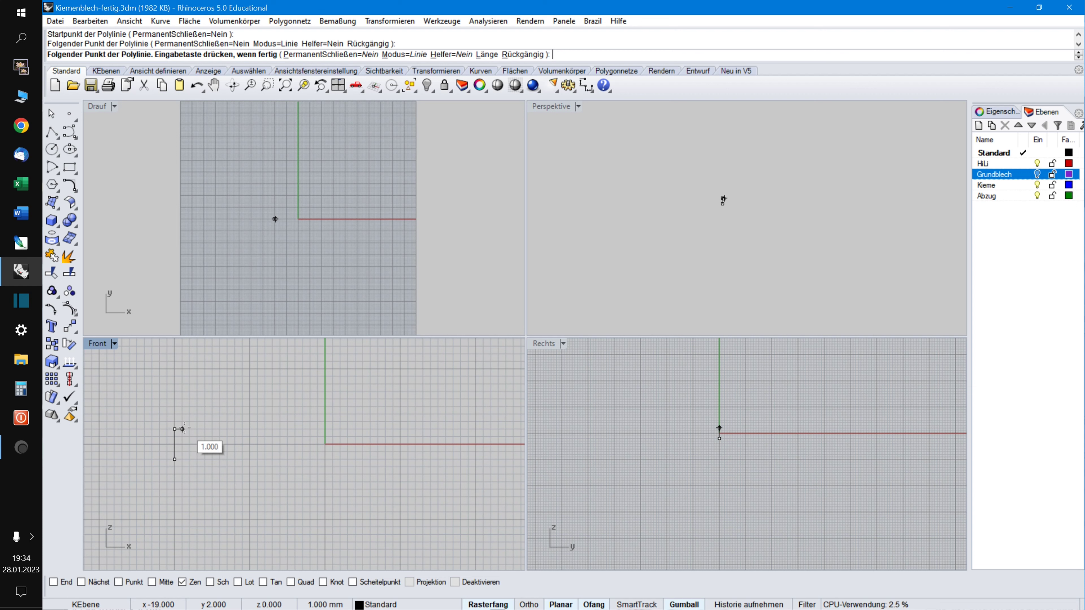
text(m)
key(Return)
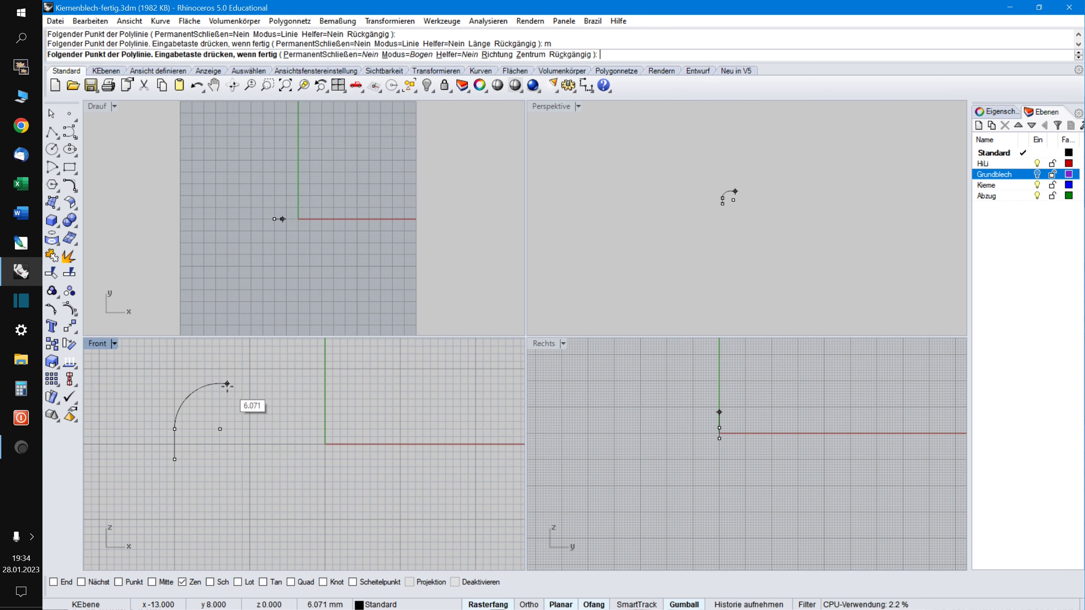
click(219, 385)
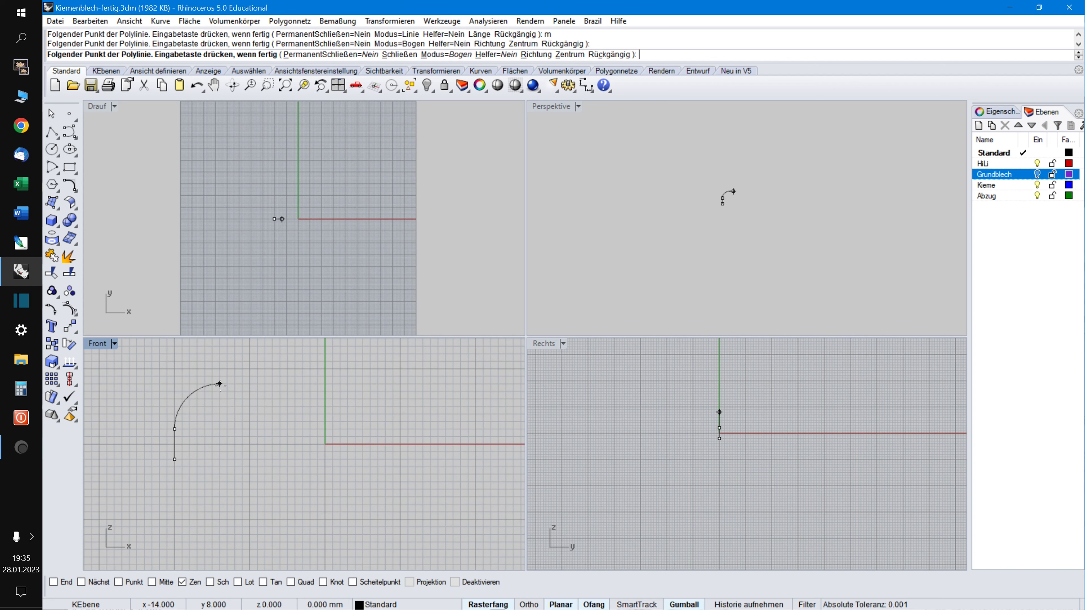
Continue the polyline with a horizontal line to (14, 8) and a downward arc to (20, 2).
text(m)
key(Return)
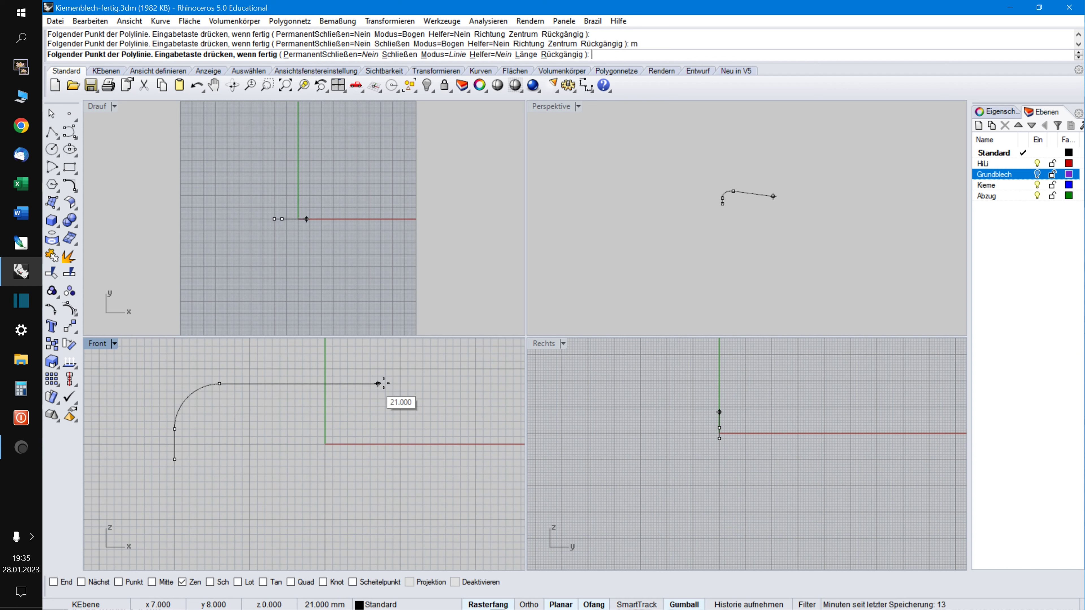
click(429, 384)
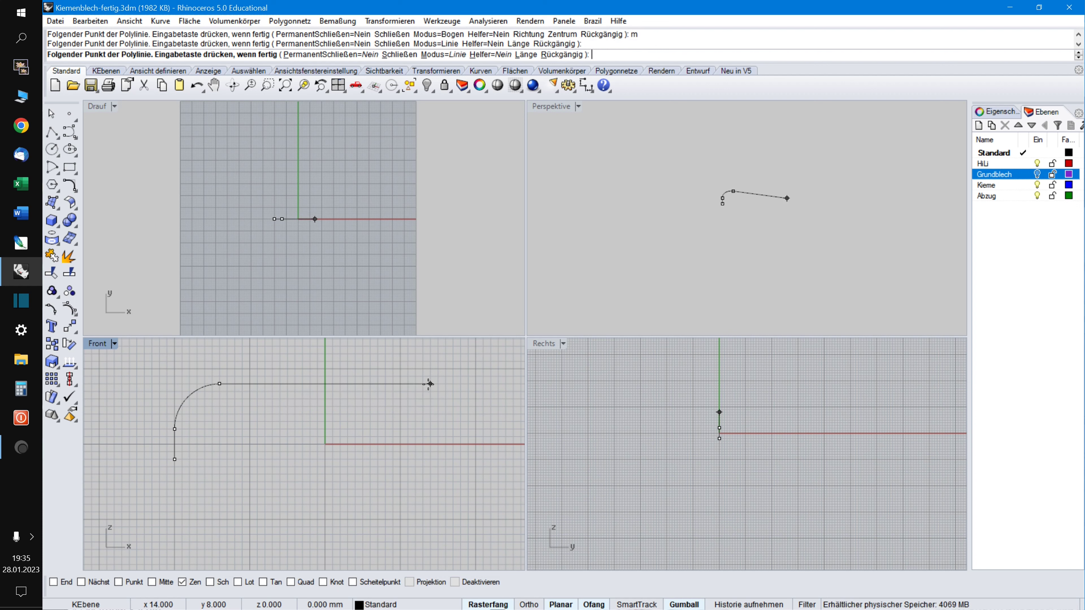
text(m)
key(Return)
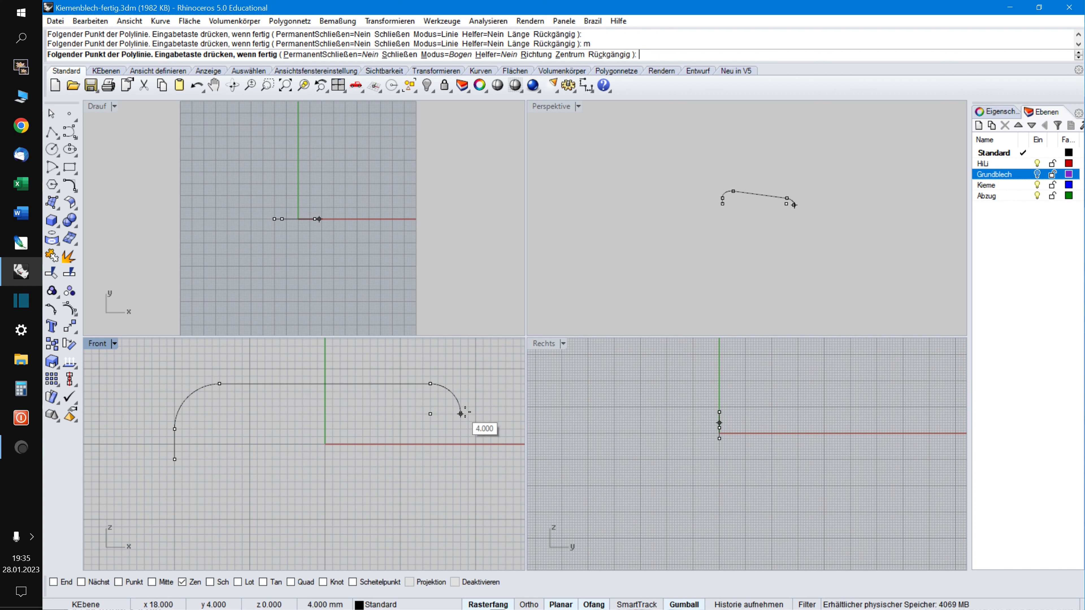
click(475, 429)
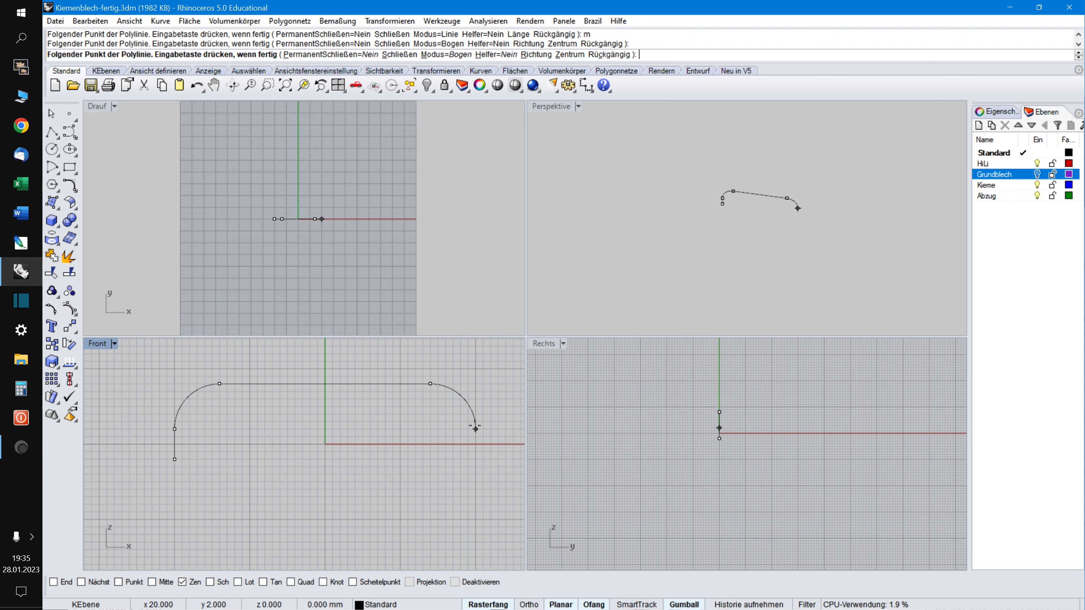
Add a vertical line down to (20, -2) and finish the polyline as an open arch.
text(m)
key(Return)
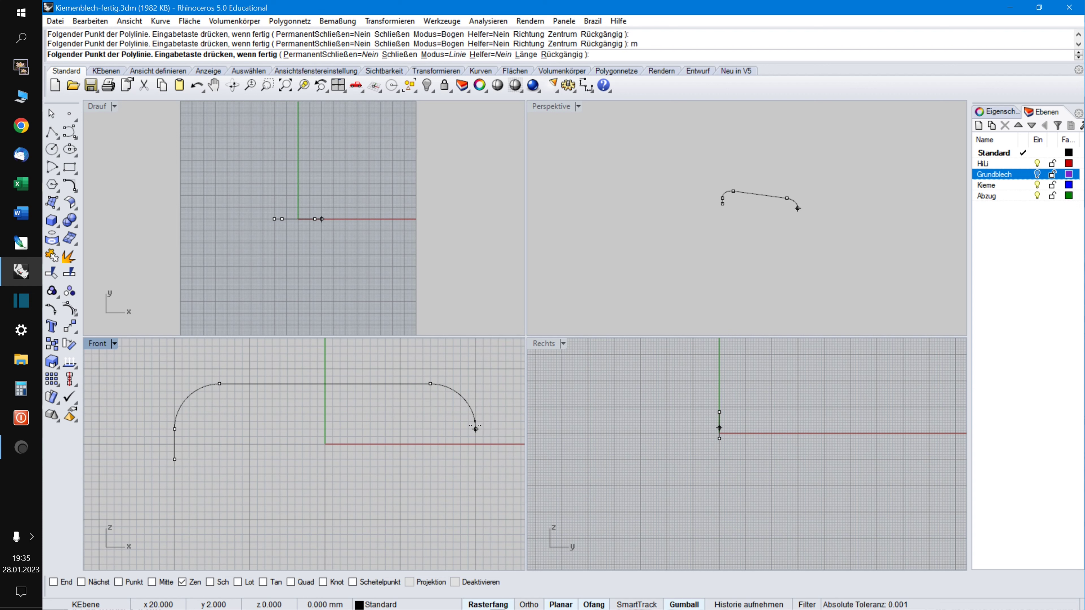
click(475, 460)
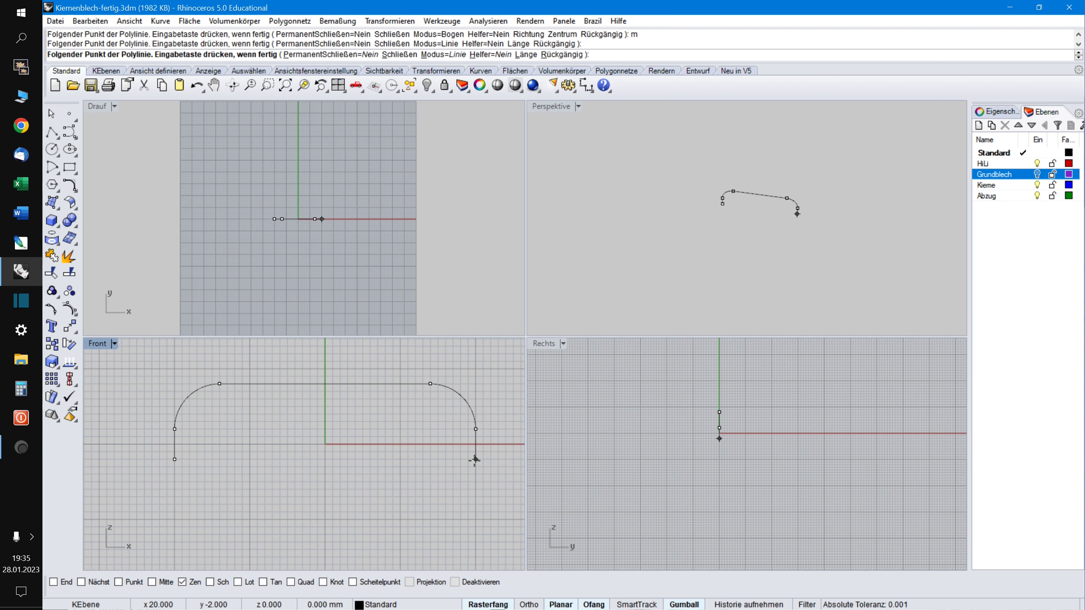
key(Return)
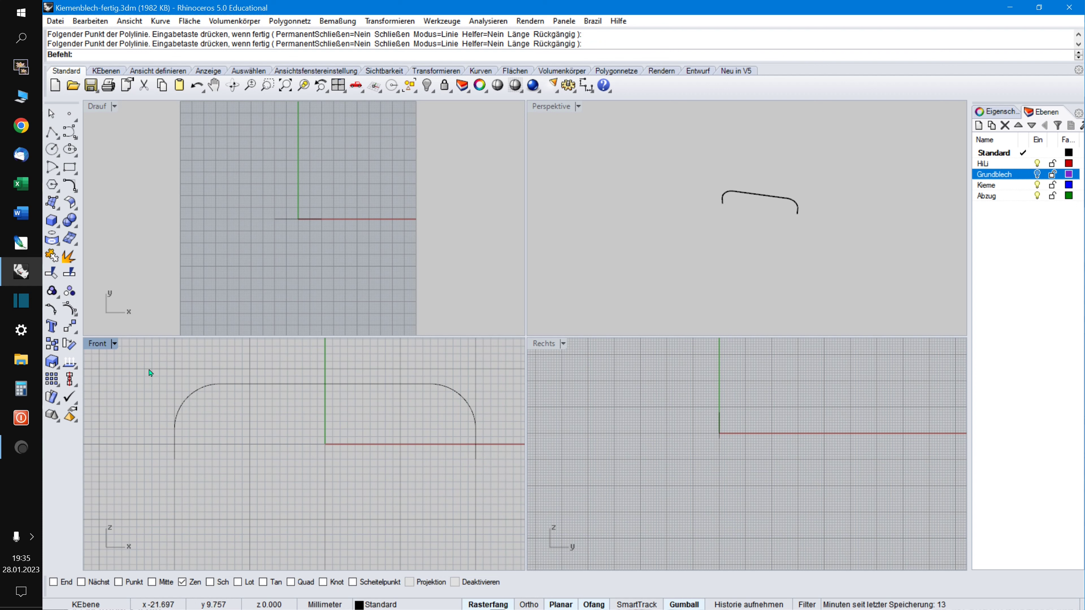
click(204, 387)
key(Escape)
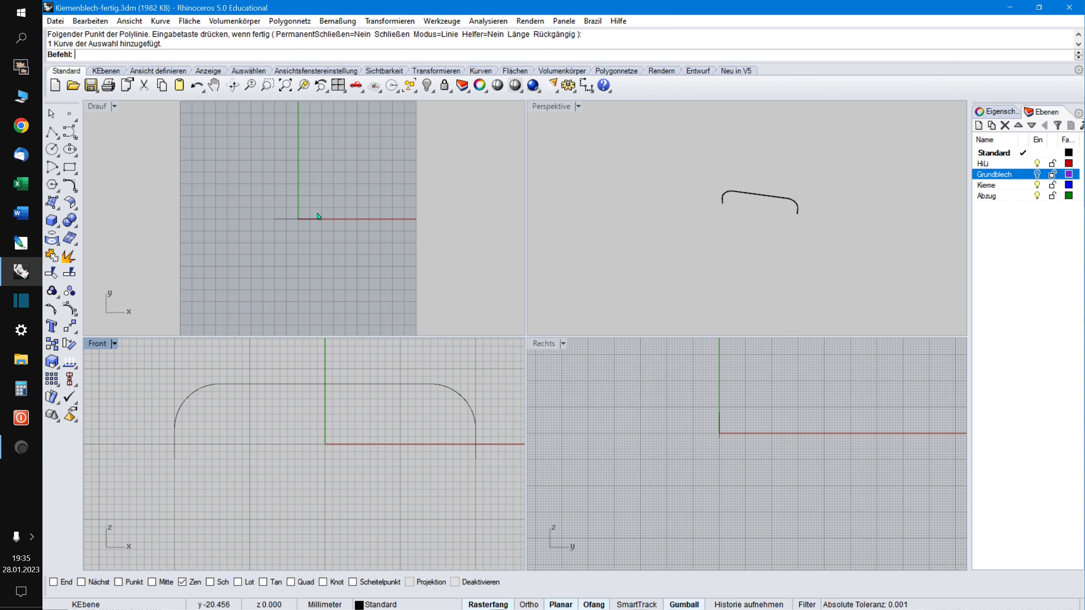
Offset the arch curve 2 mm to its inner side in the front view.
click(158, 20)
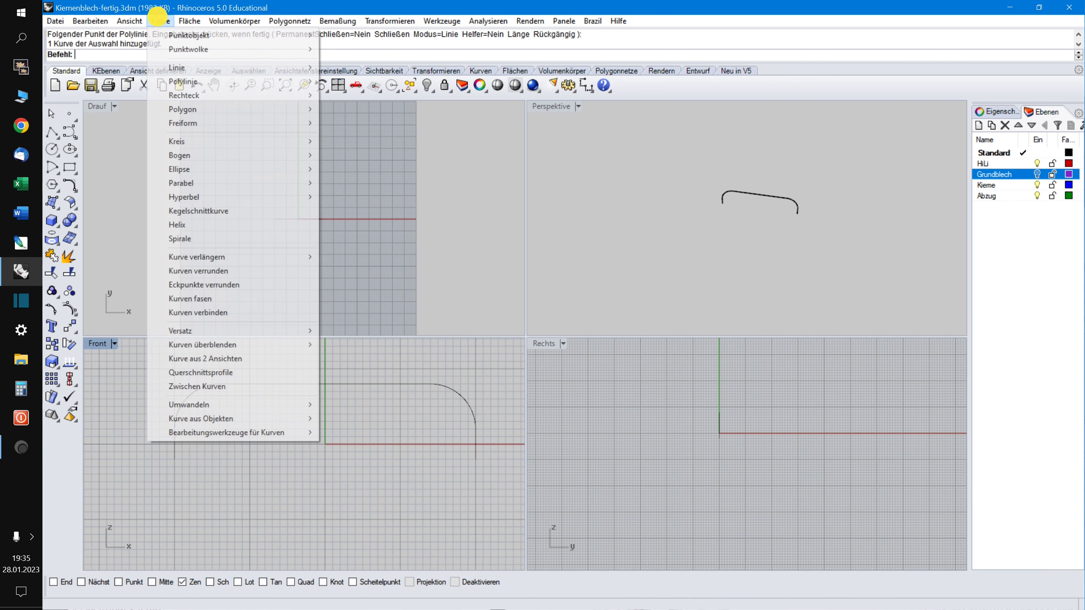
mouse_move(186, 333)
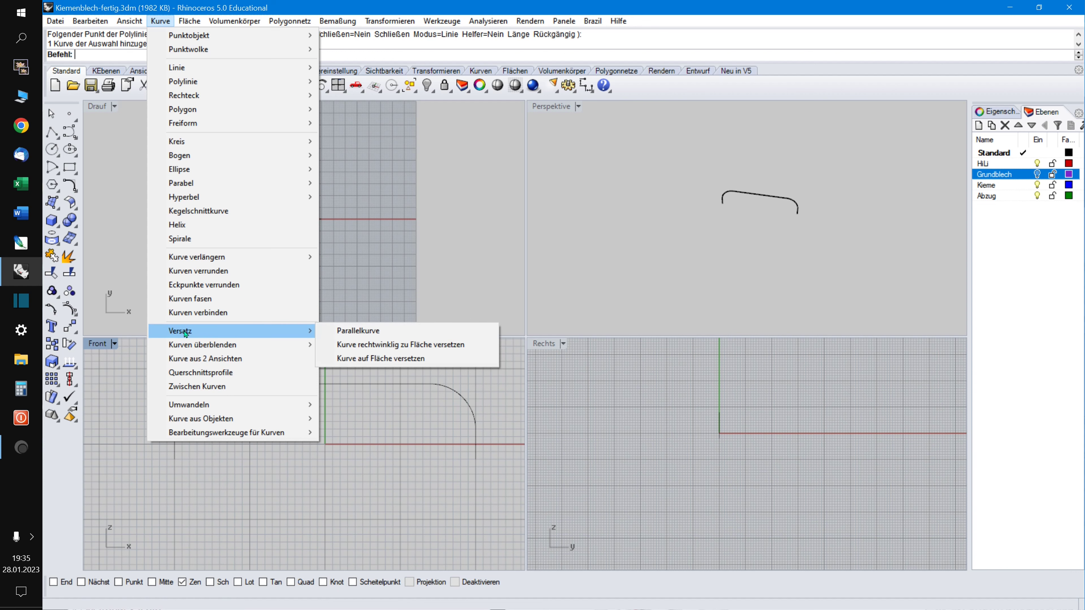
click(347, 332)
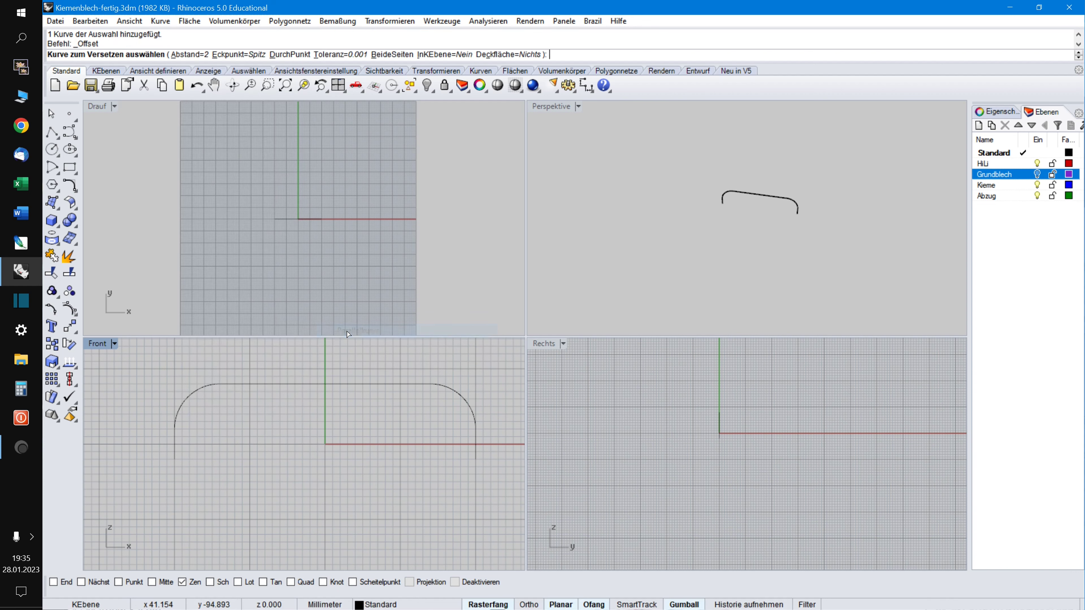
click(301, 383)
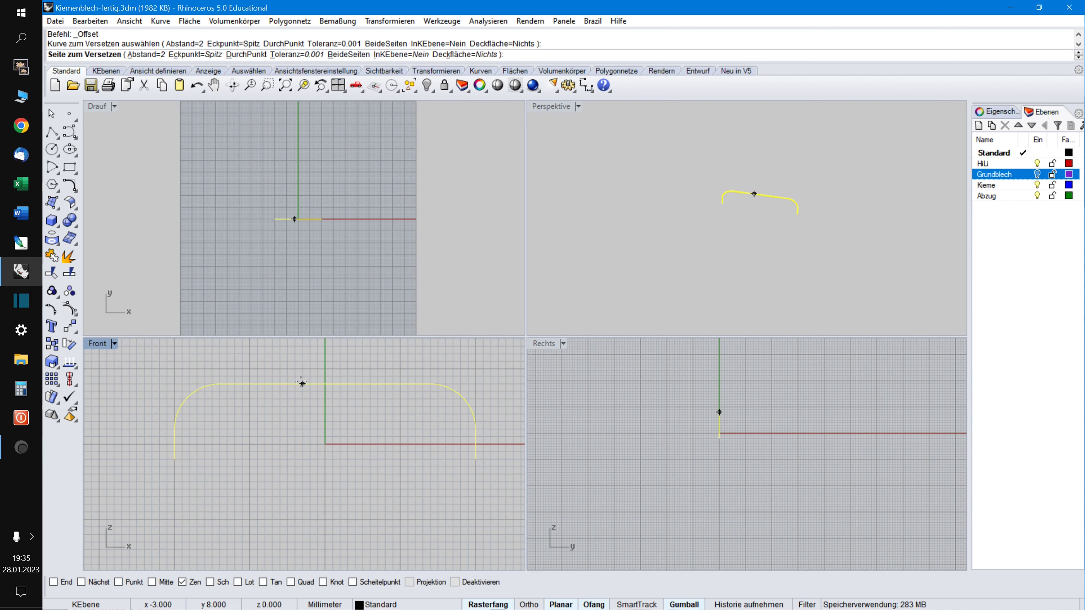
text(2)
key(Return)
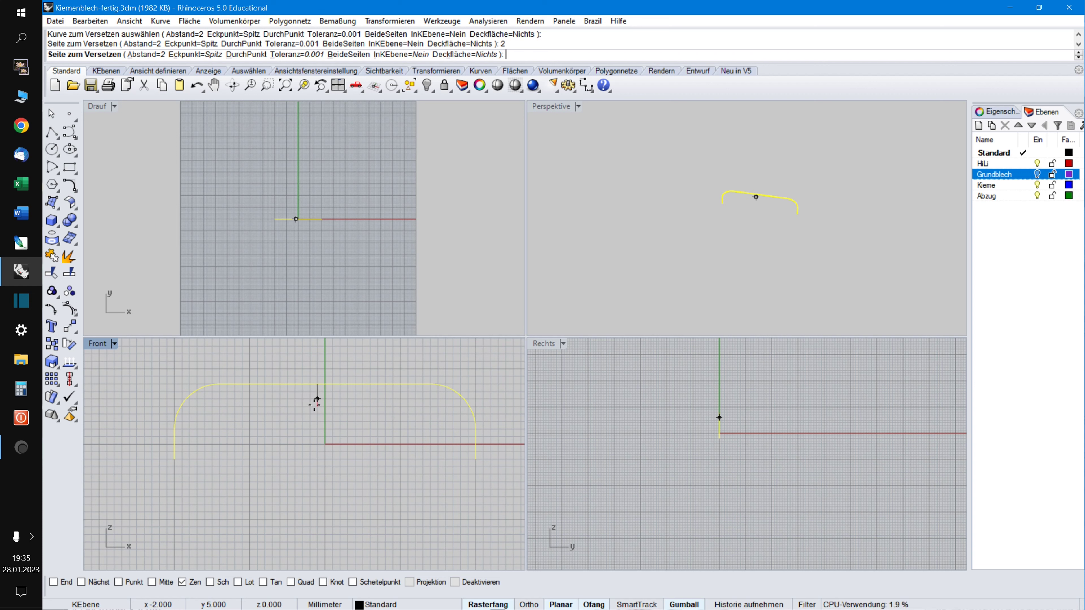
click(339, 407)
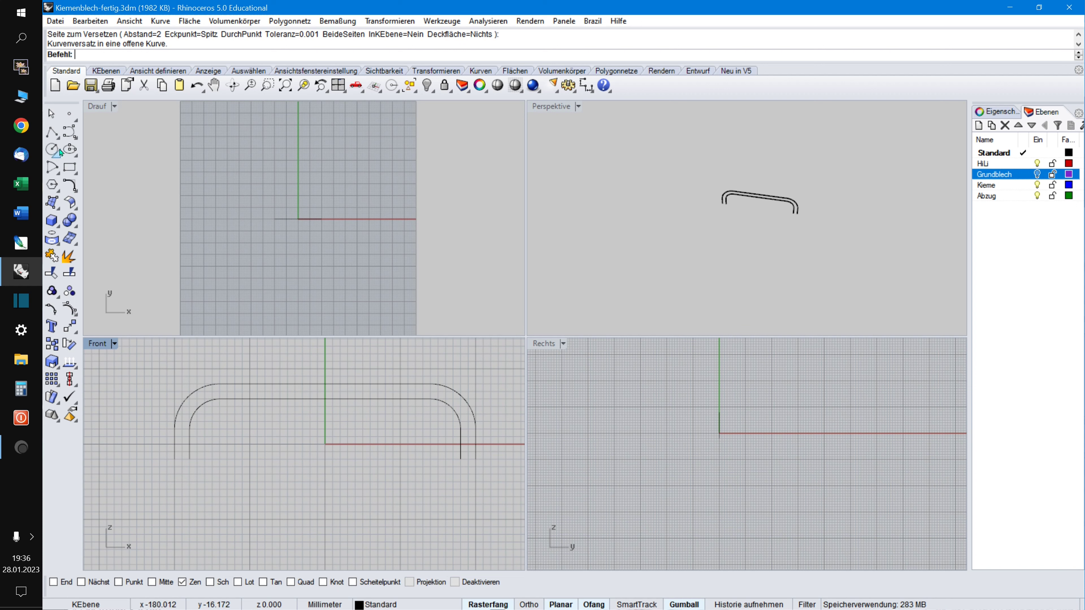
Close both open feet between the outer and inner arches with short lines, using only the End snap.
click(51, 132)
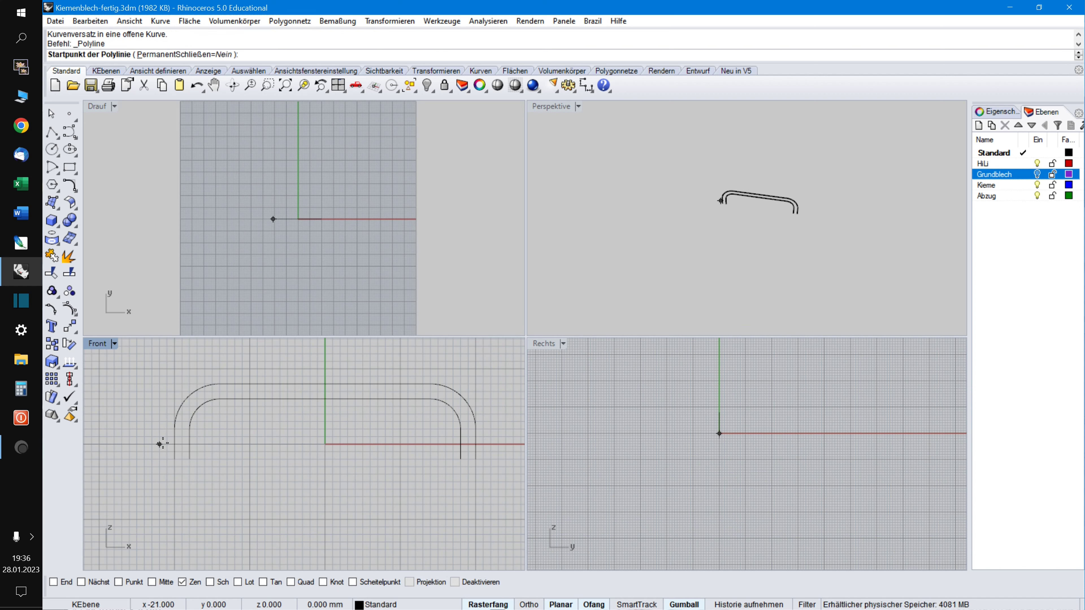
right_click(54, 582)
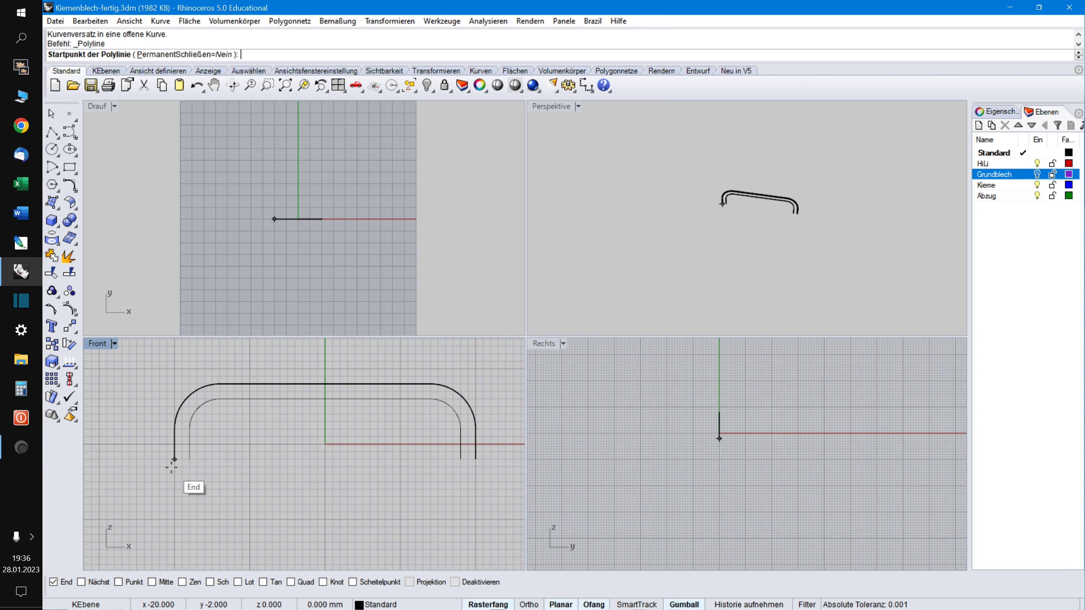
click(175, 459)
click(190, 460)
key(Return)
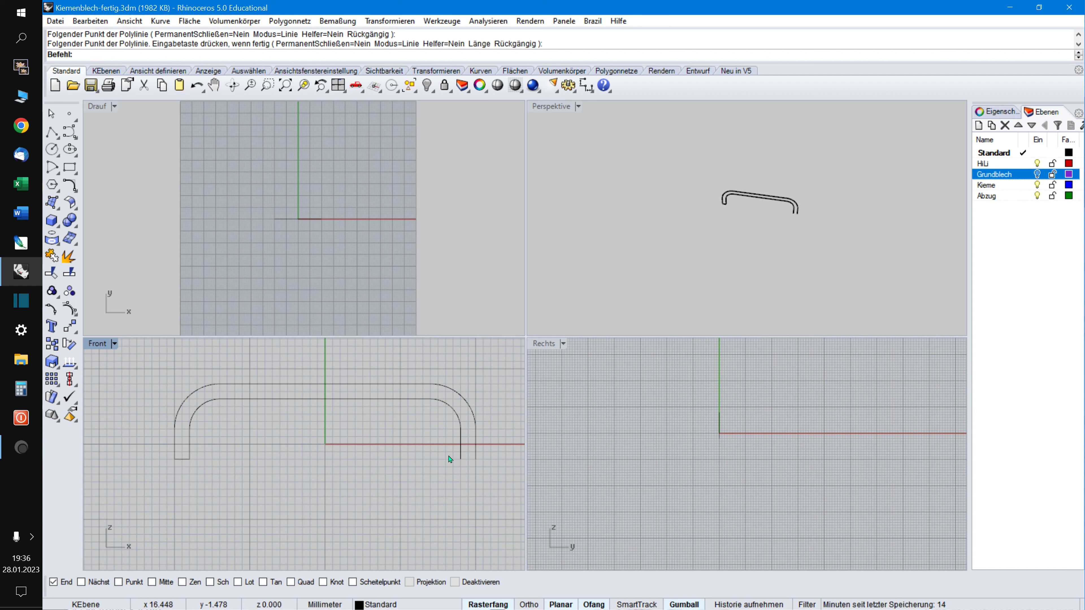
key(Return)
click(461, 459)
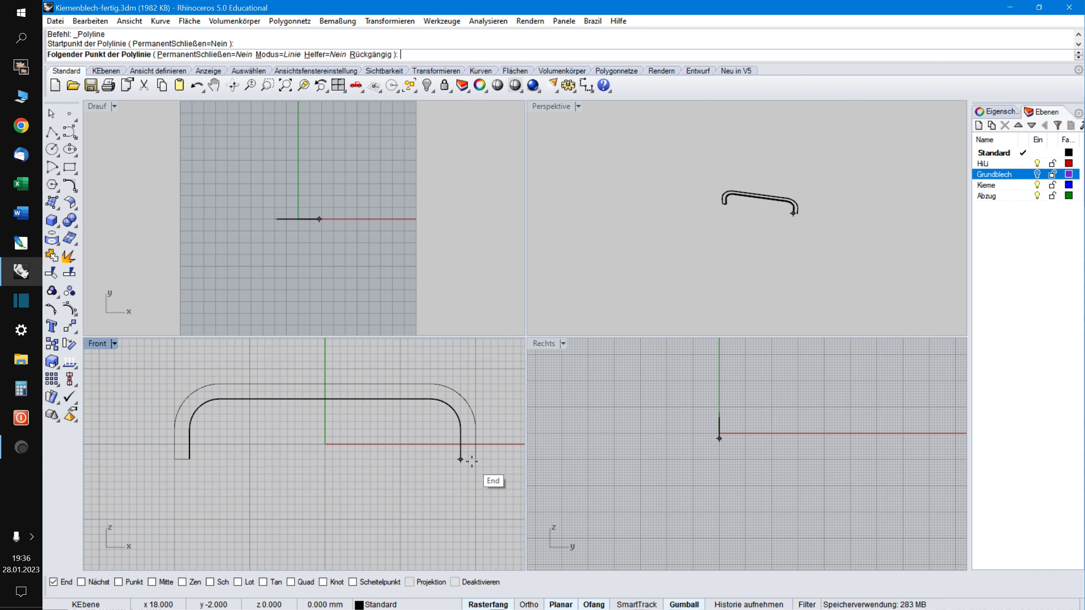
click(475, 459)
key(Return)
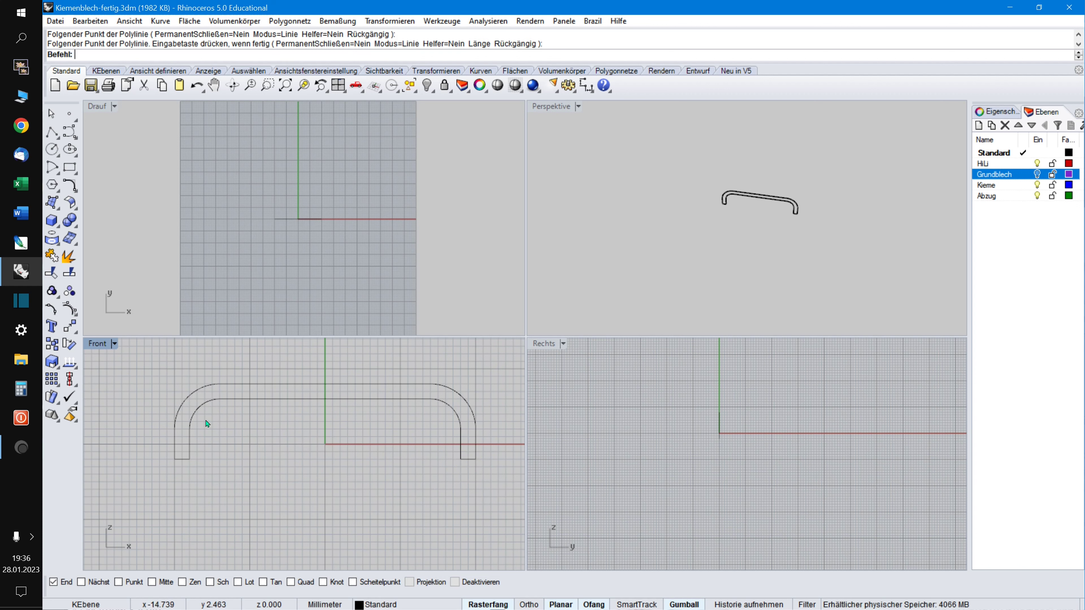
Join the two arches and two closing lines into one closed profile, then check that it selects as a single curve.
mouse_move(157, 377)
mouse_down()
mouse_move(189, 432)
mouse_move(487, 485)
mouse_up()
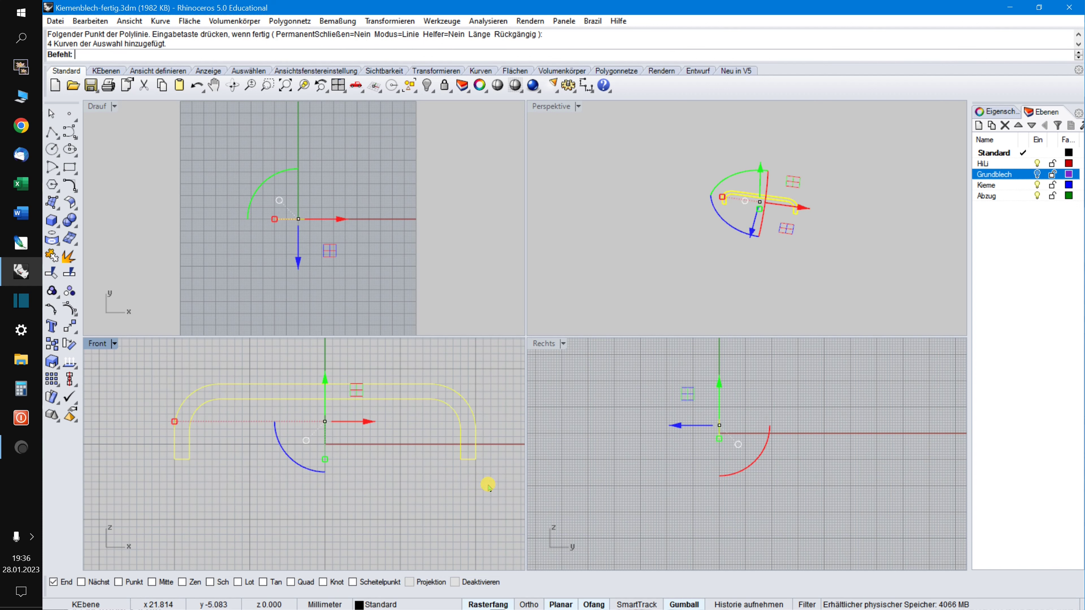
click(90, 21)
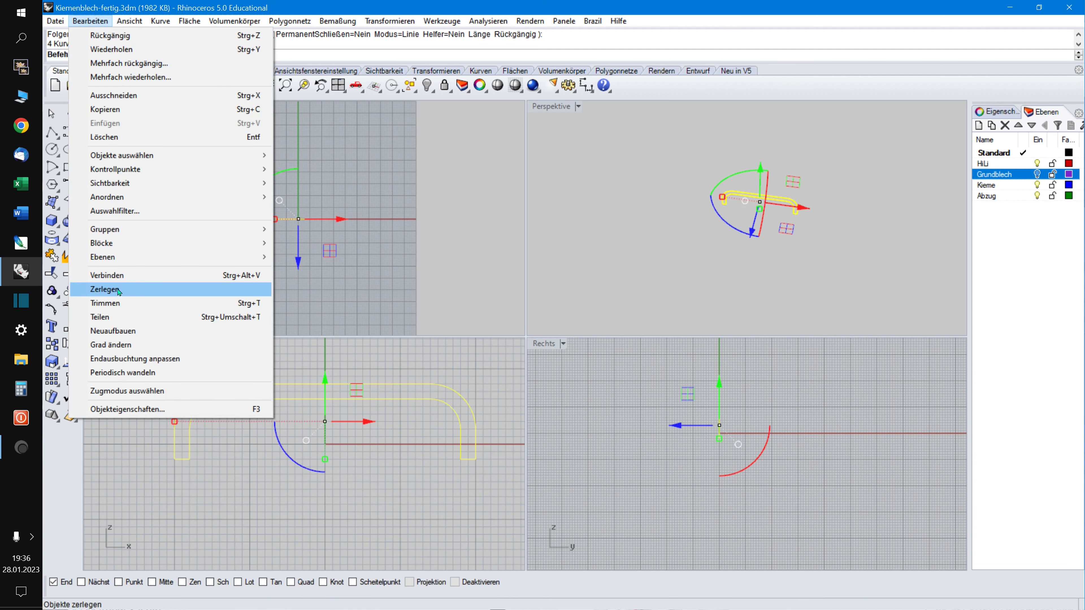
click(120, 275)
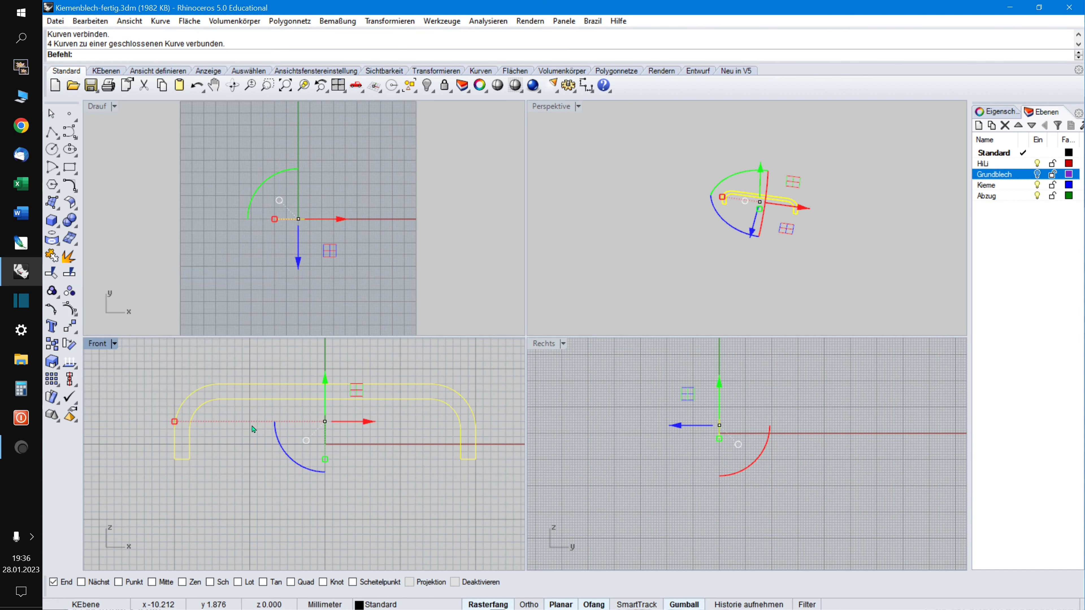
click(268, 391)
click(273, 385)
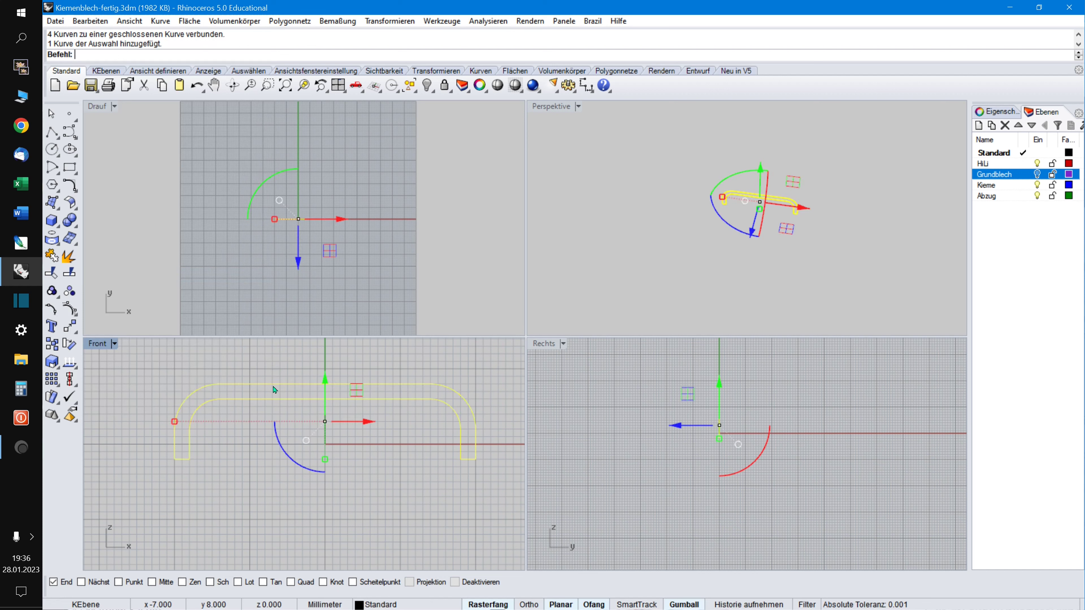
click(288, 370)
click(289, 384)
click(290, 372)
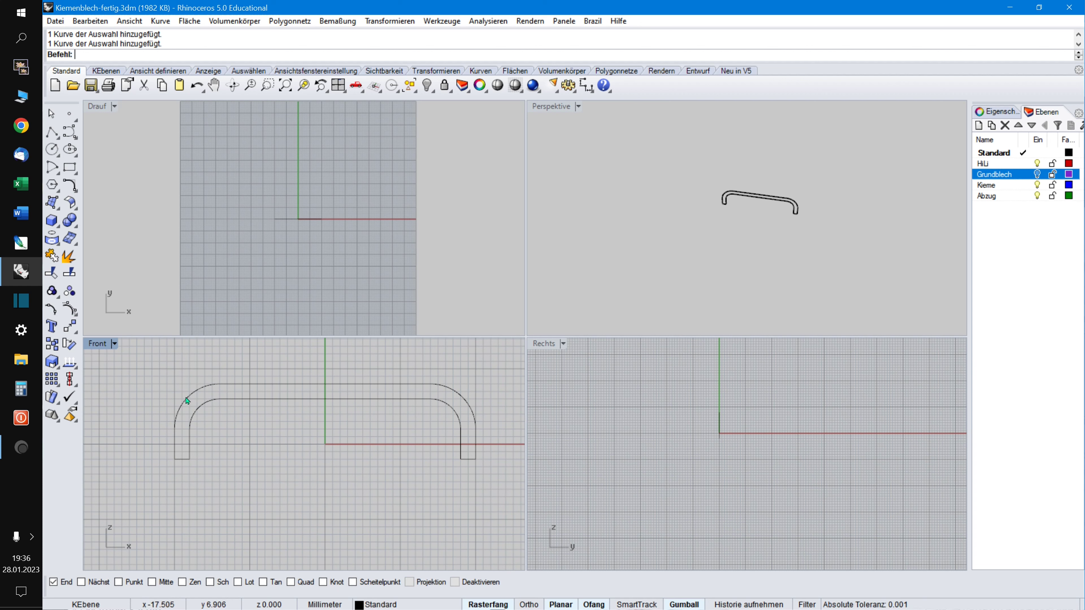
Draw an arc in the right view centred at (0, 3), starting at the top of the arch profile and sweeping clockwise.
scroll(722, 417, up, 3)
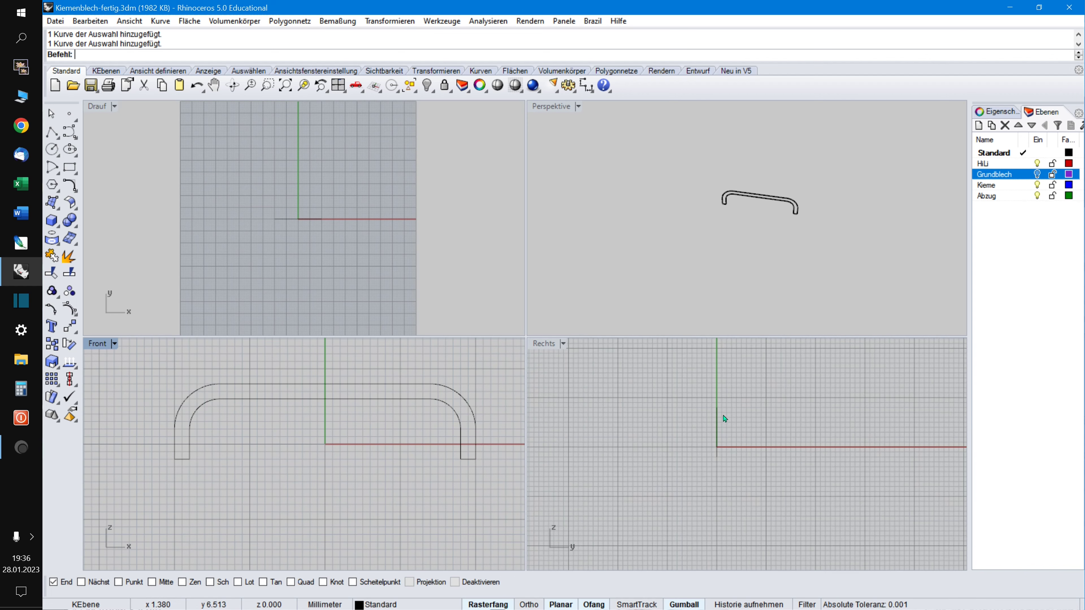
scroll(725, 414, up, 2)
right_drag(727, 414, 647, 406)
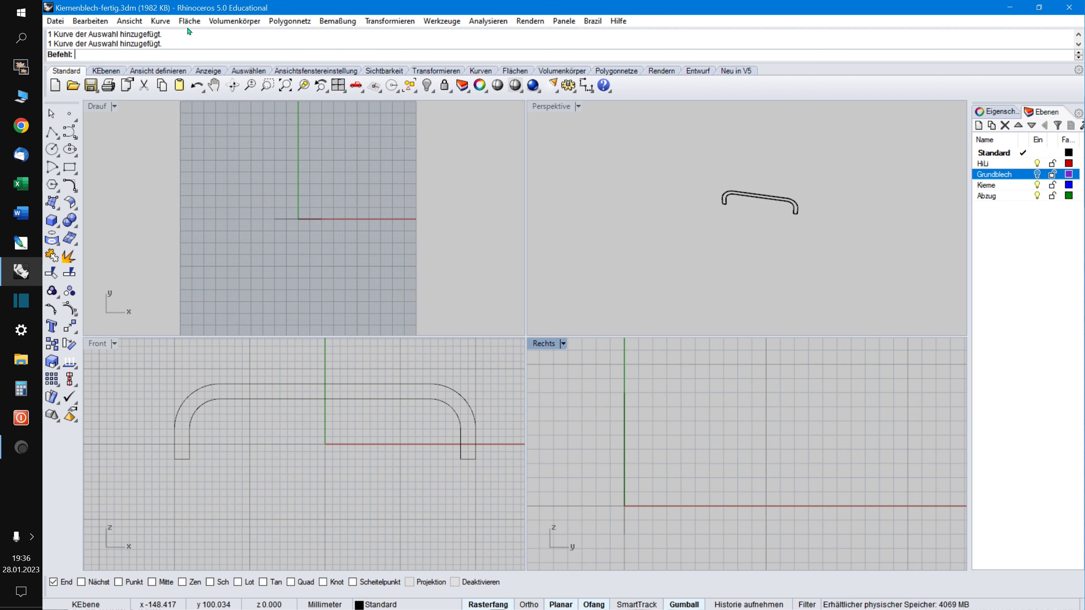
click(160, 20)
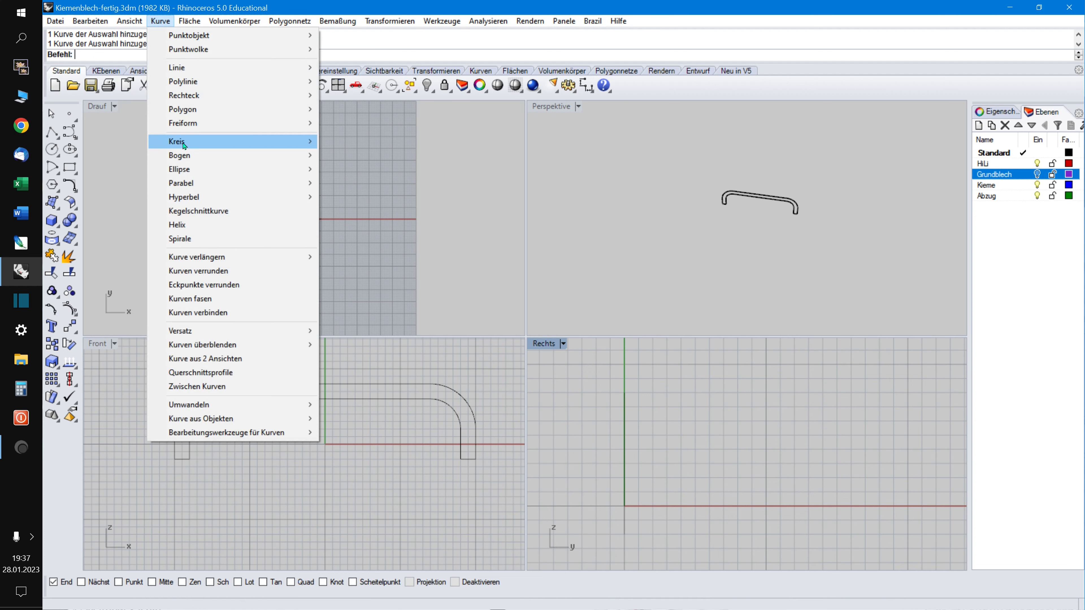
mouse_move(187, 158)
click(337, 156)
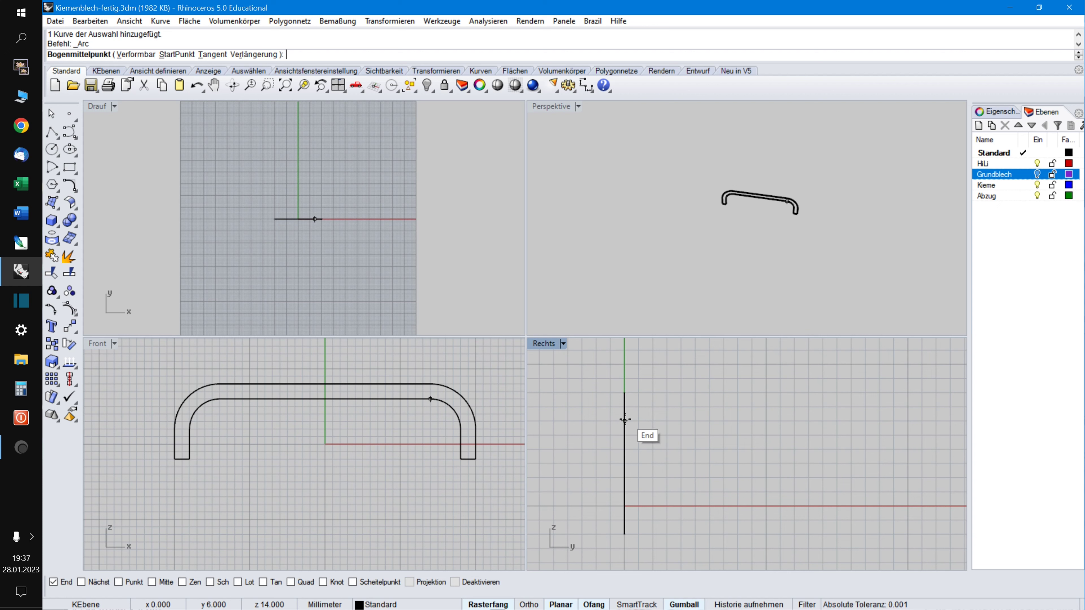
click(624, 464)
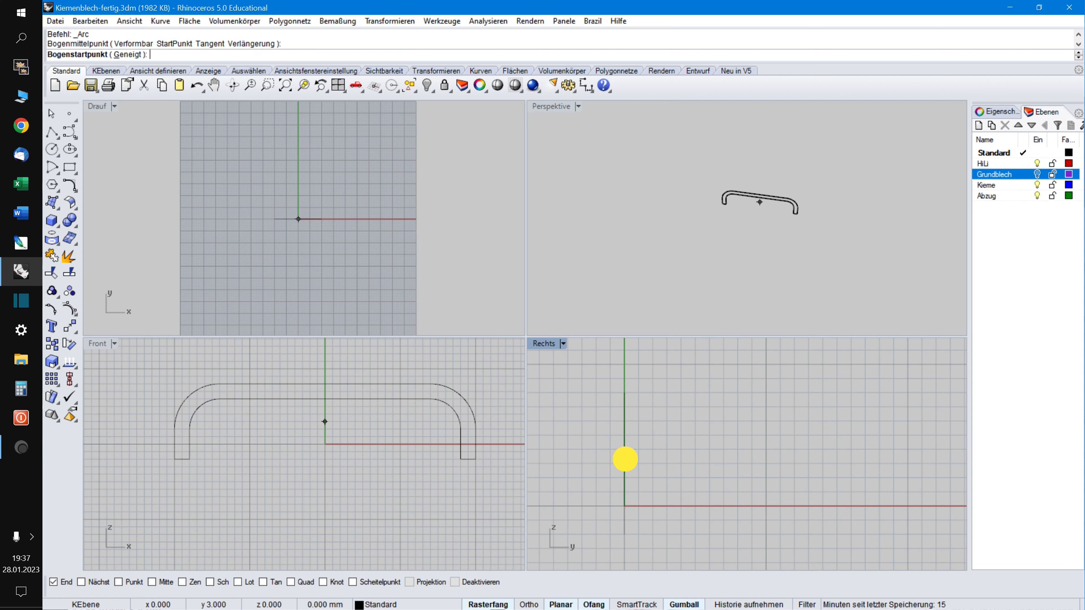
click(624, 393)
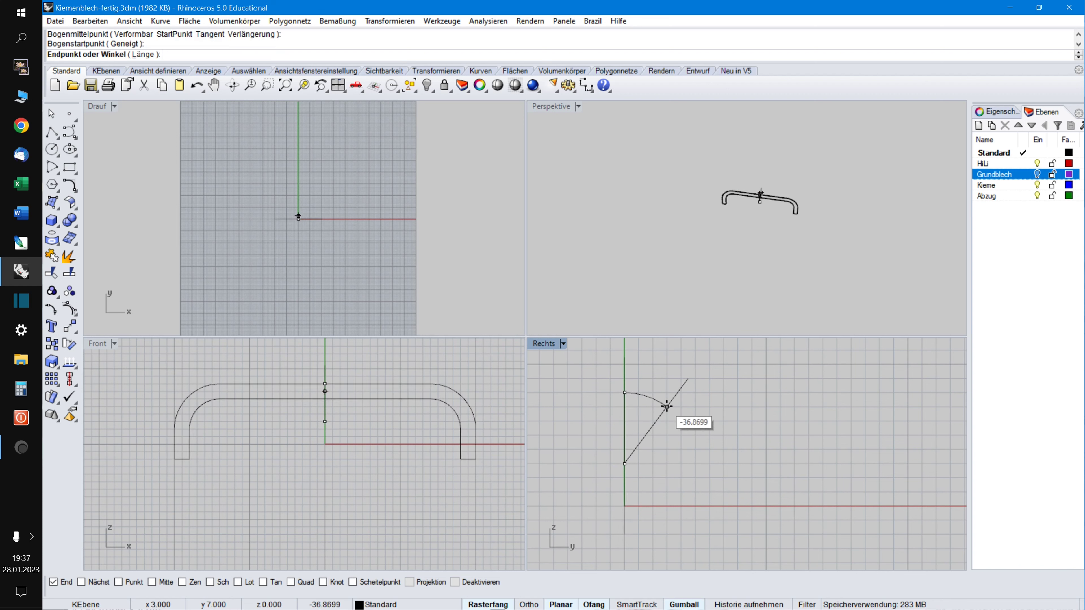
click(704, 435)
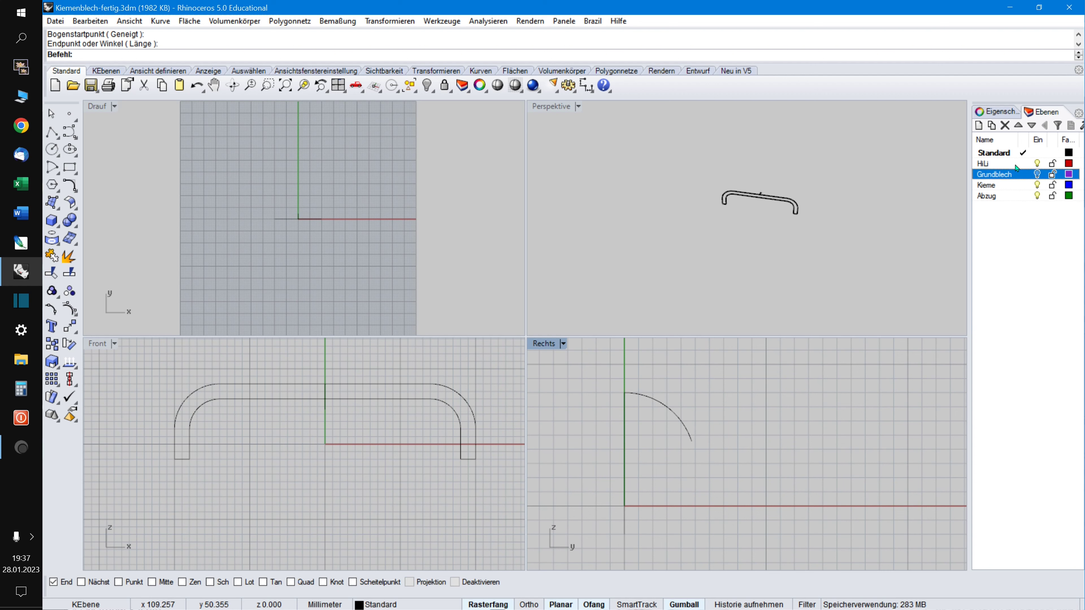
Show the Grundblech layer and draw a line from (9, 2) on the plate's upper face tangent to the arc, using only the Tan snap.
click(1036, 174)
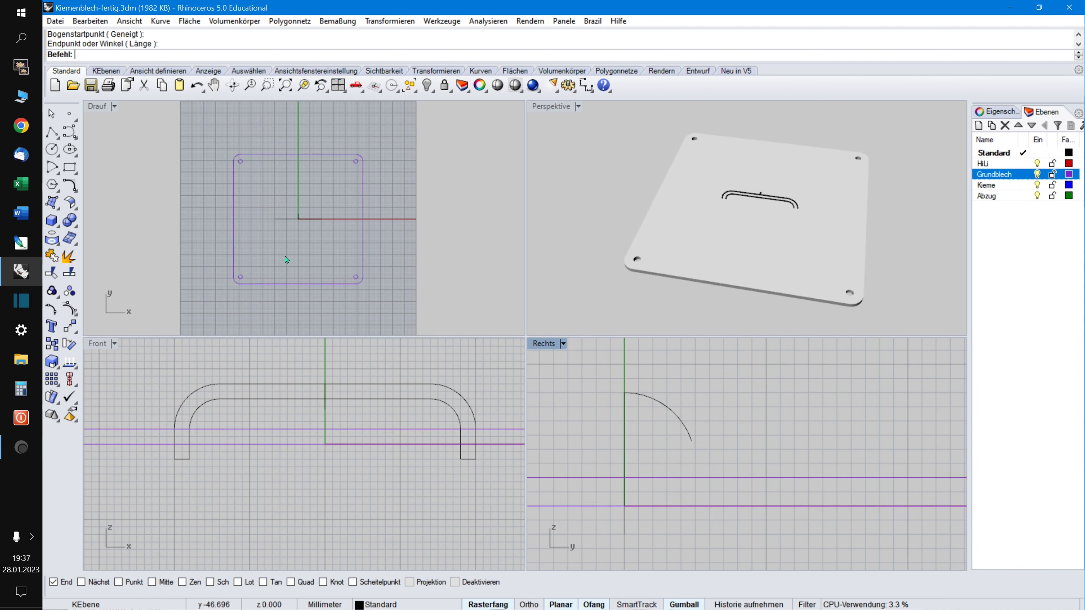
click(52, 134)
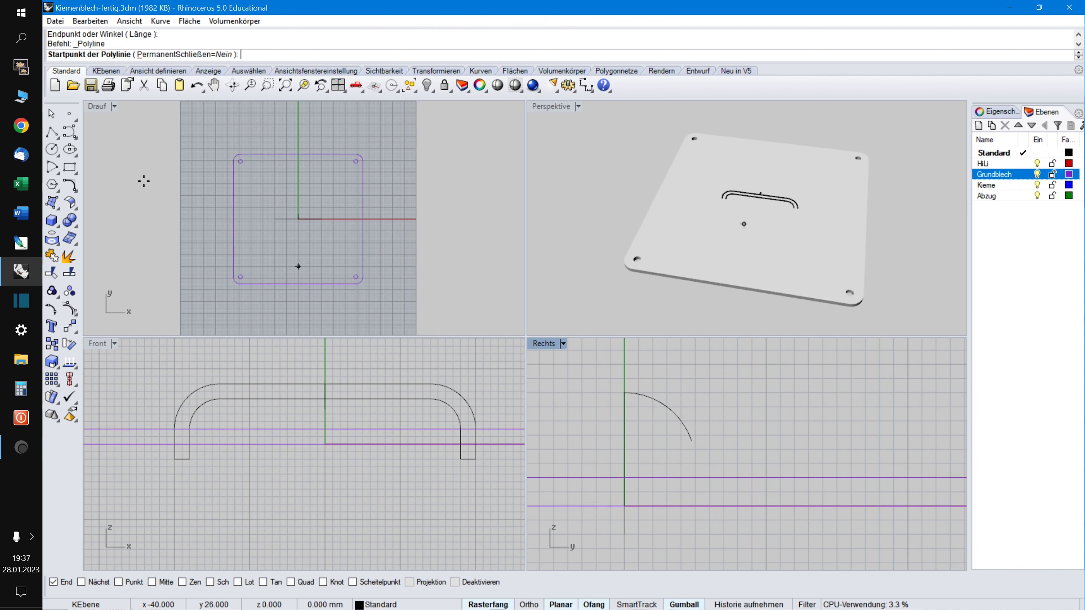
click(750, 478)
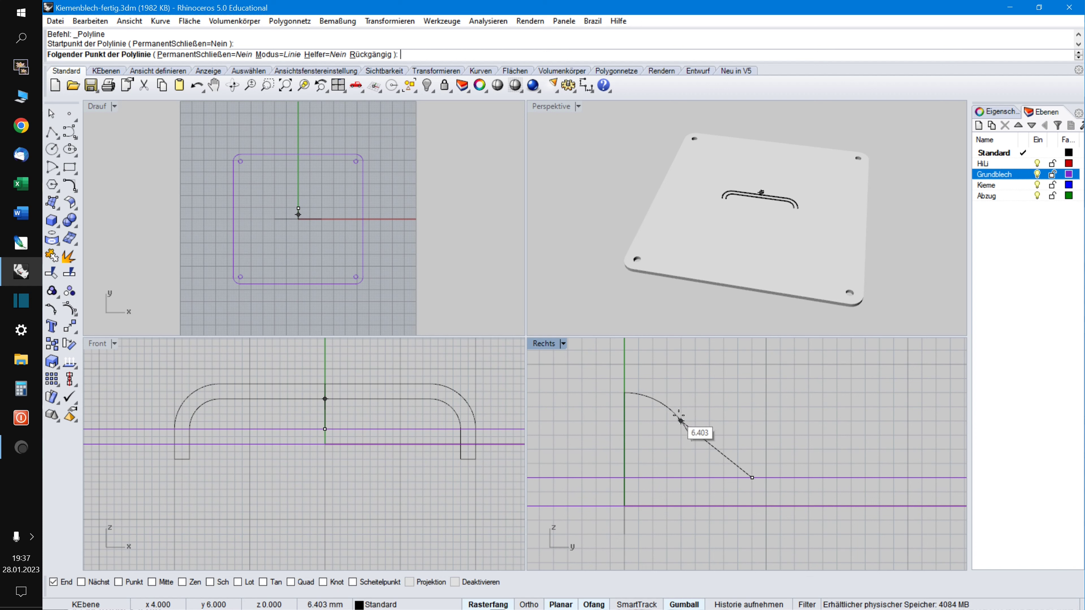
right_click(263, 582)
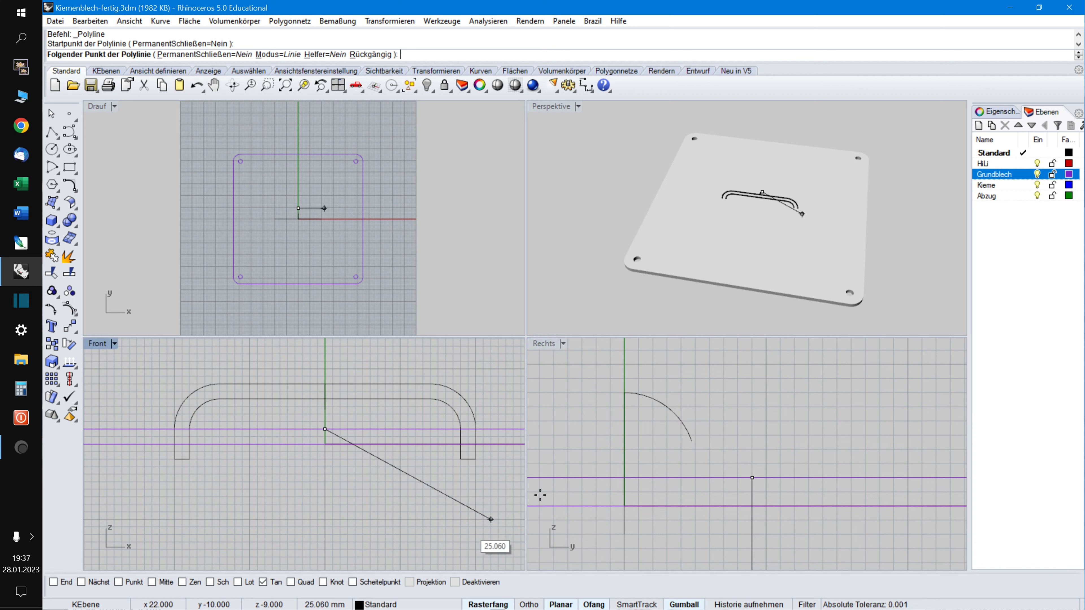
click(670, 410)
right_click(683, 444)
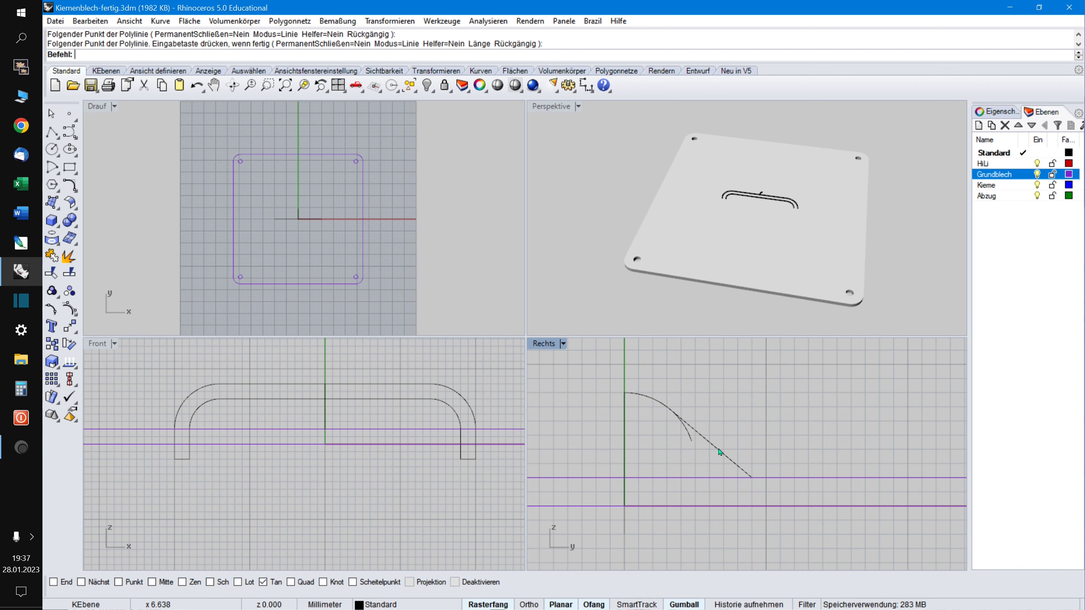
Connect the arc and the tangent line into one continuous path curve, removing the arc's overhang.
click(159, 22)
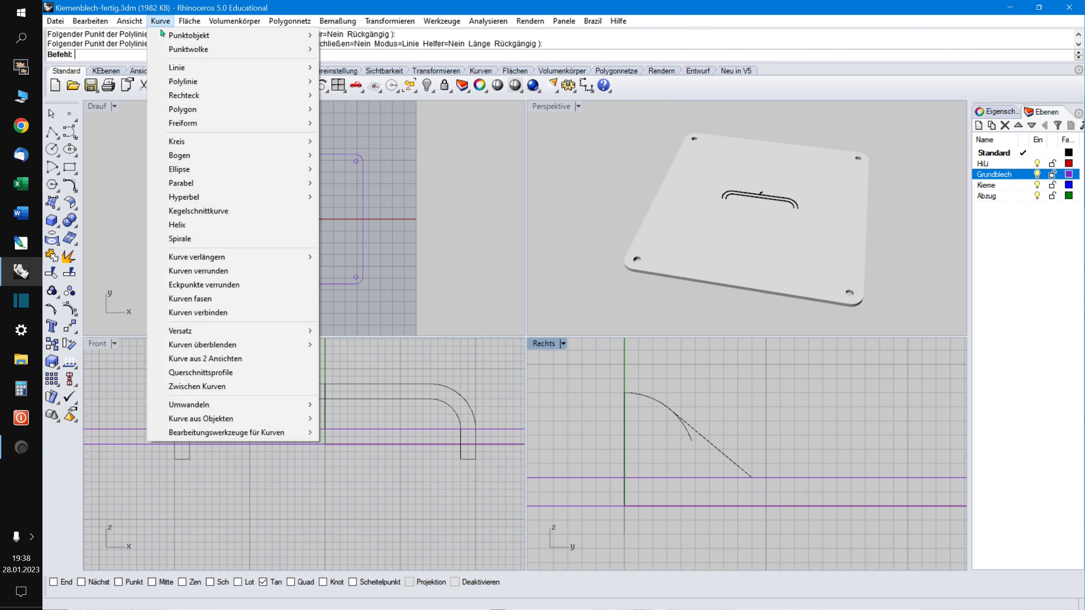
click(212, 314)
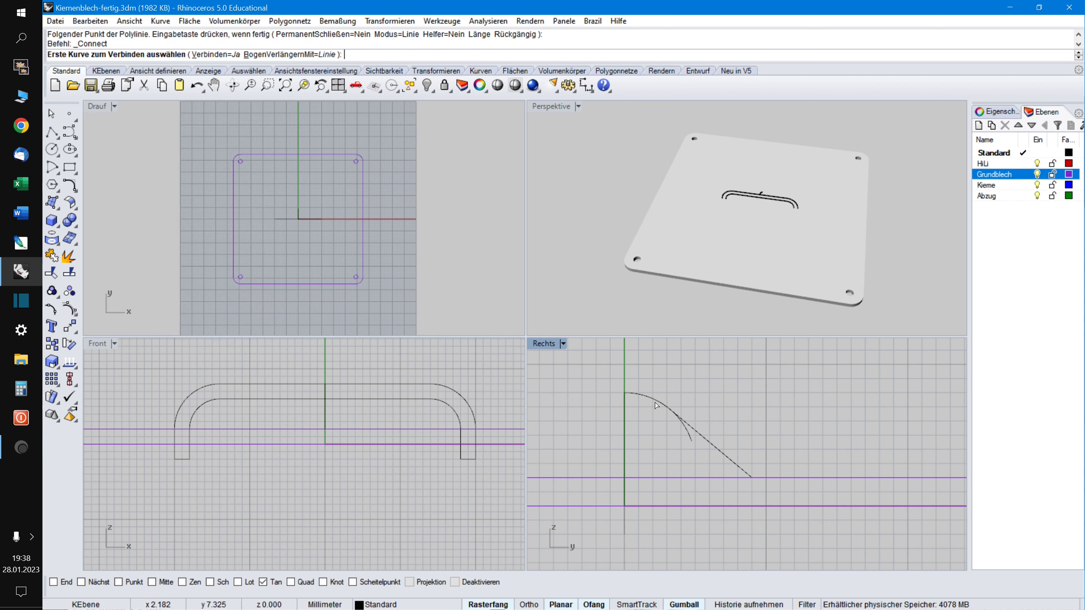
click(673, 416)
click(696, 432)
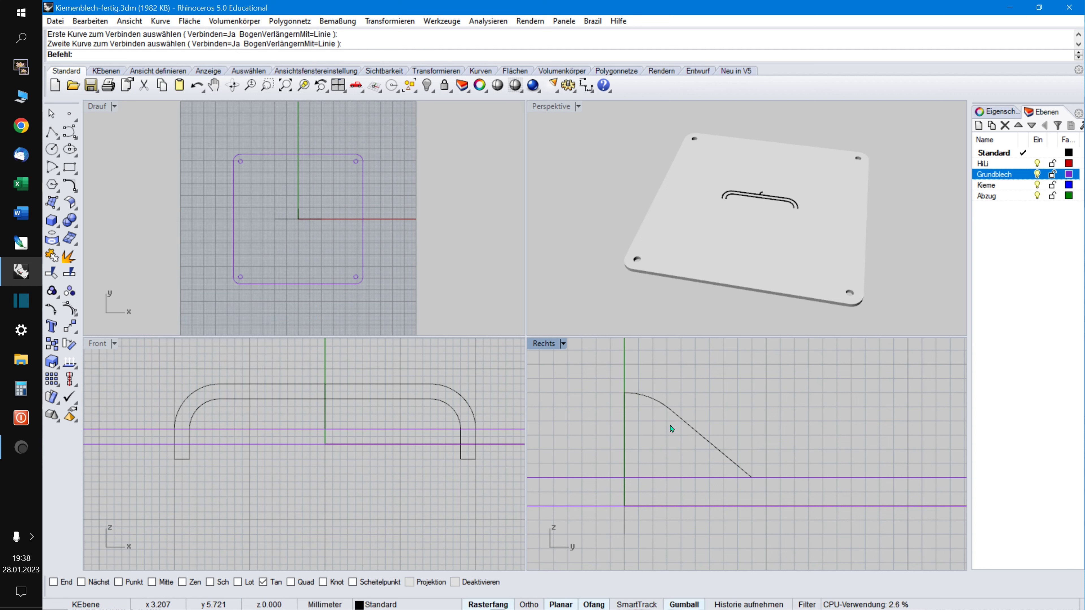
Extend the sloping end of the path with a straight line to below the base plate's underside in the right view.
right_drag(767, 452, 727, 409)
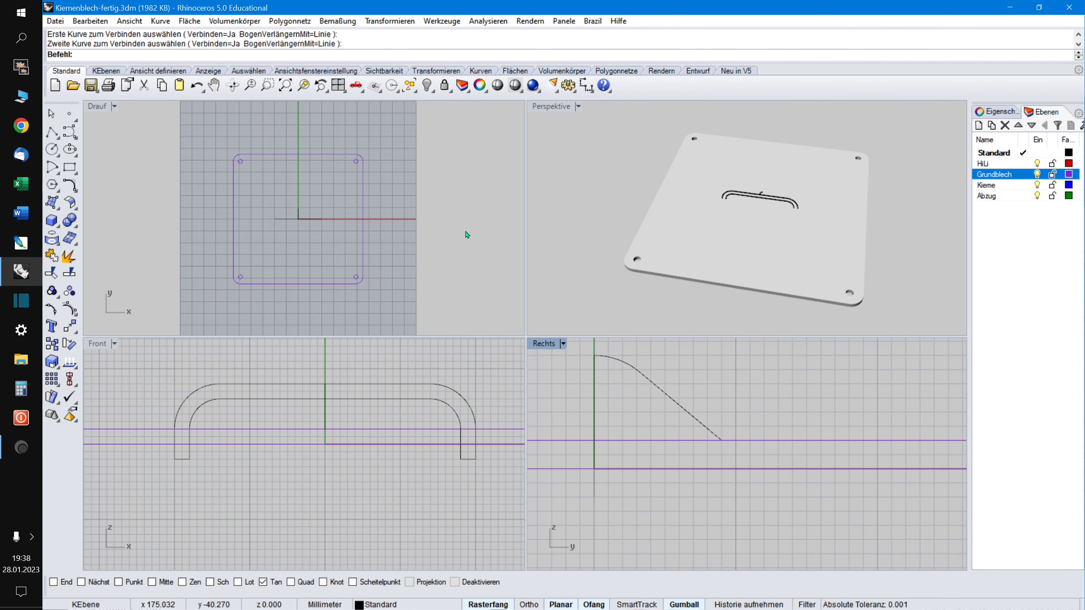
click(161, 23)
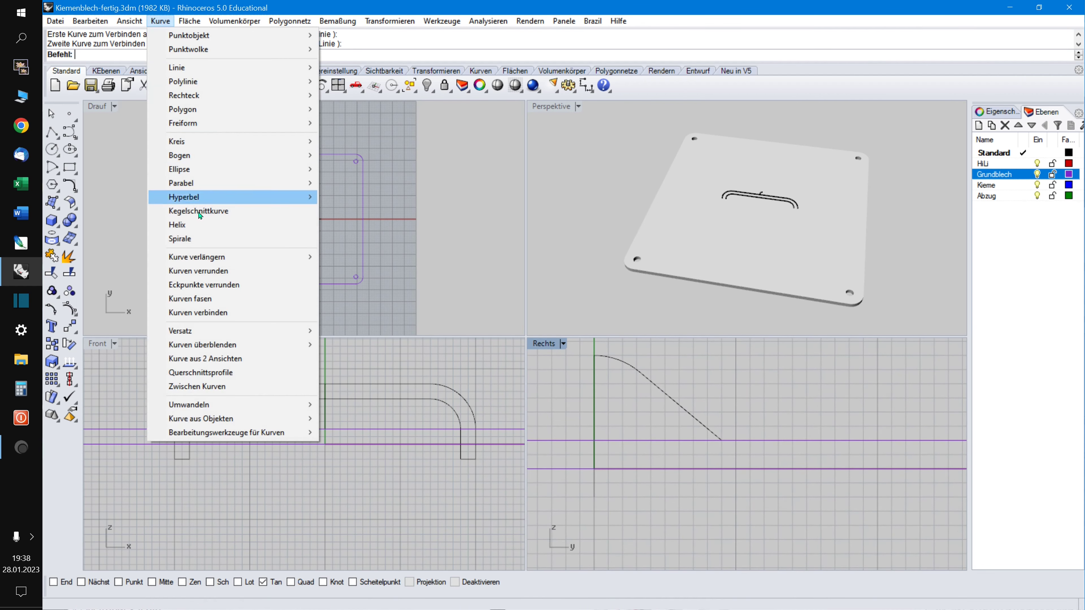
click(195, 257)
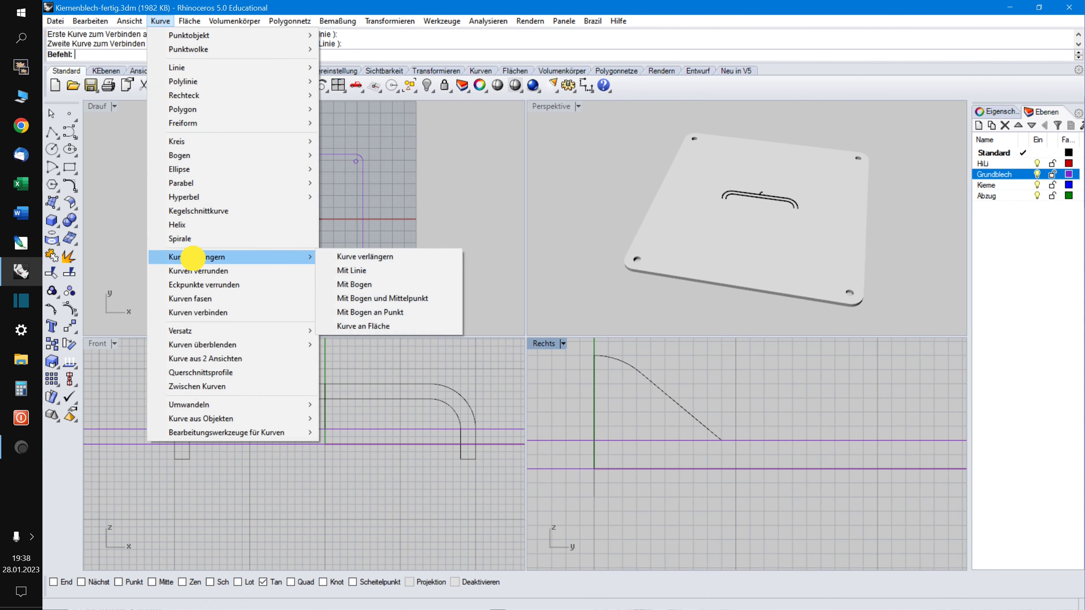
click(361, 271)
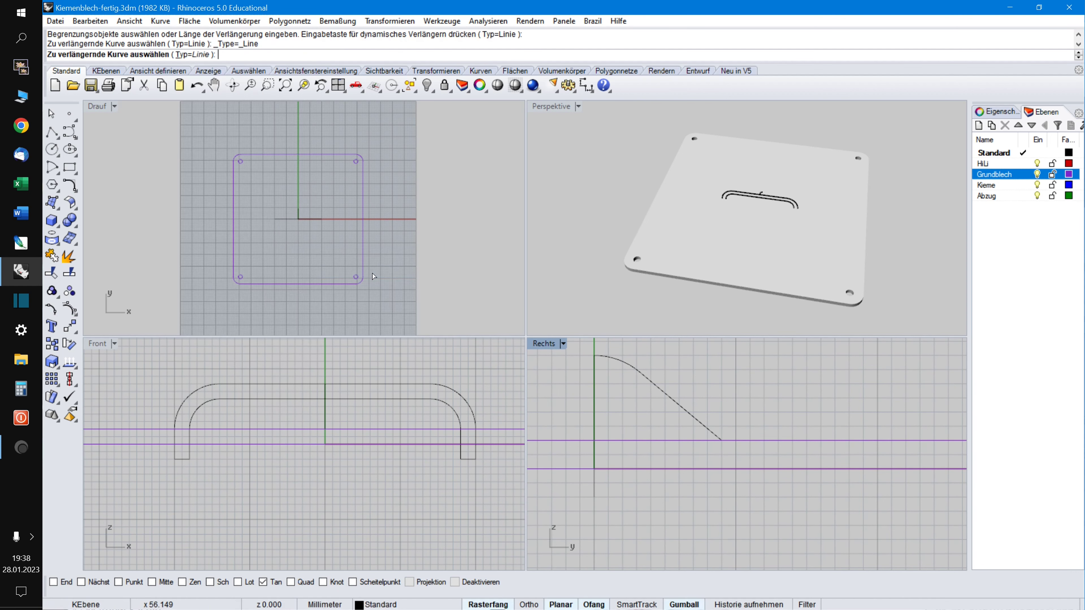
click(715, 437)
click(794, 496)
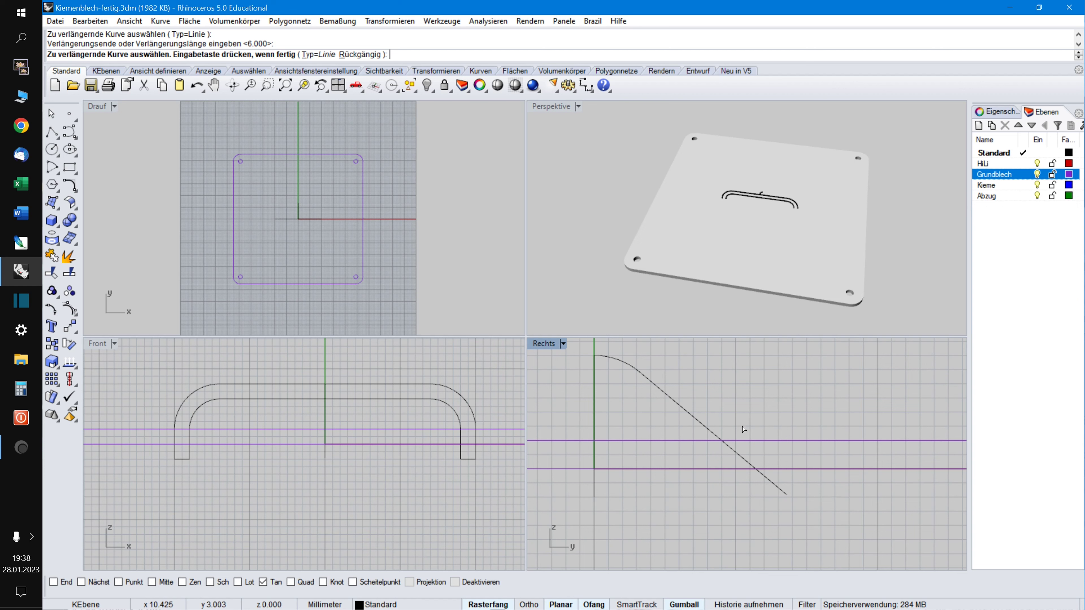
Extrude the closed arch profile as a solid along the path curve to form the louvre.
scroll(744, 429, down, 2)
right_drag(752, 411, 784, 441)
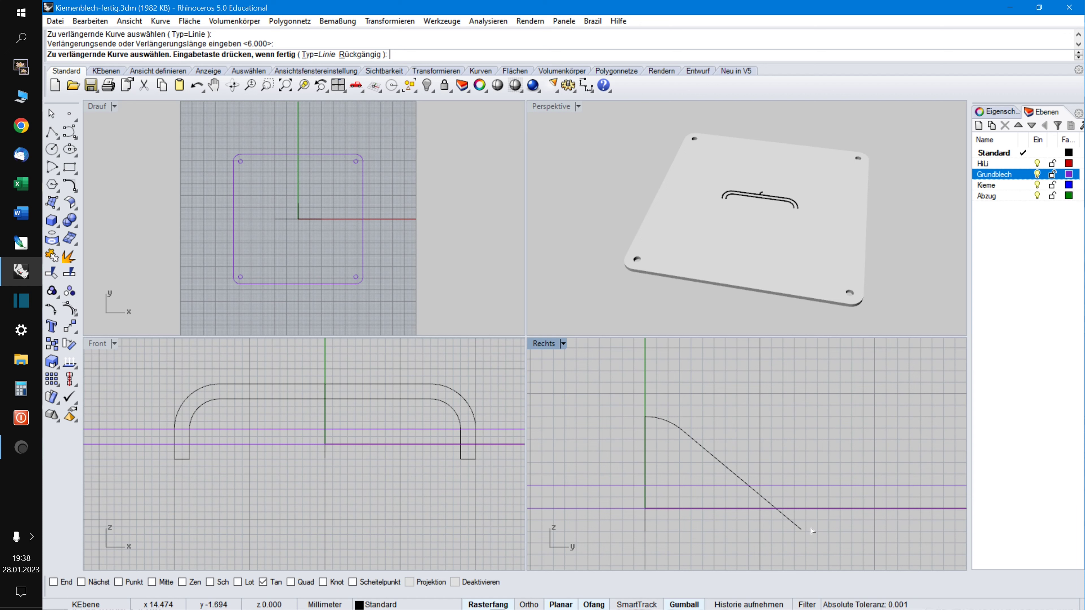
click(244, 22)
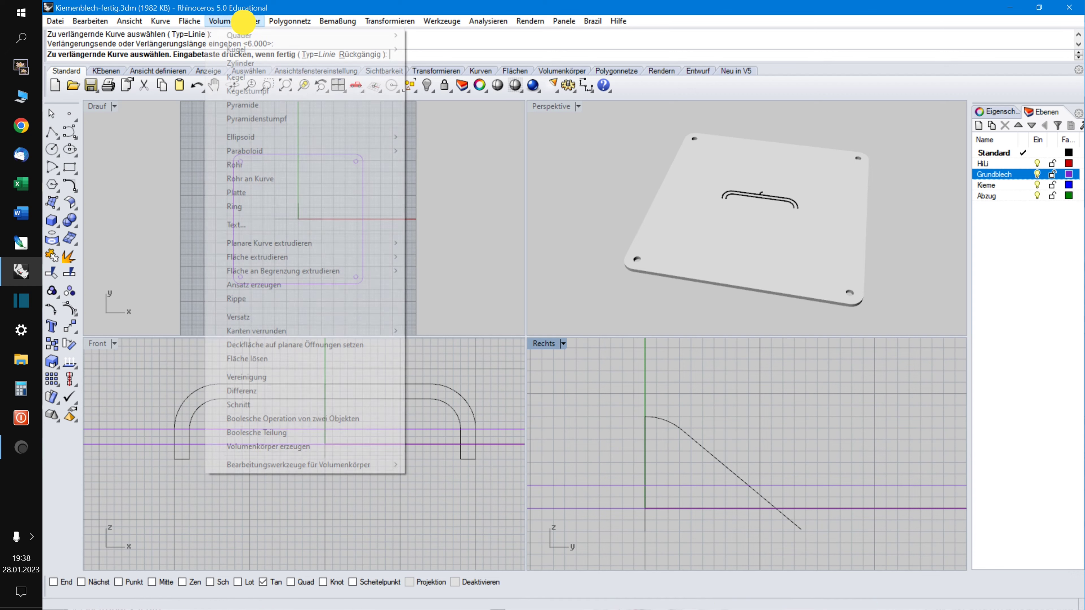
mouse_move(297, 247)
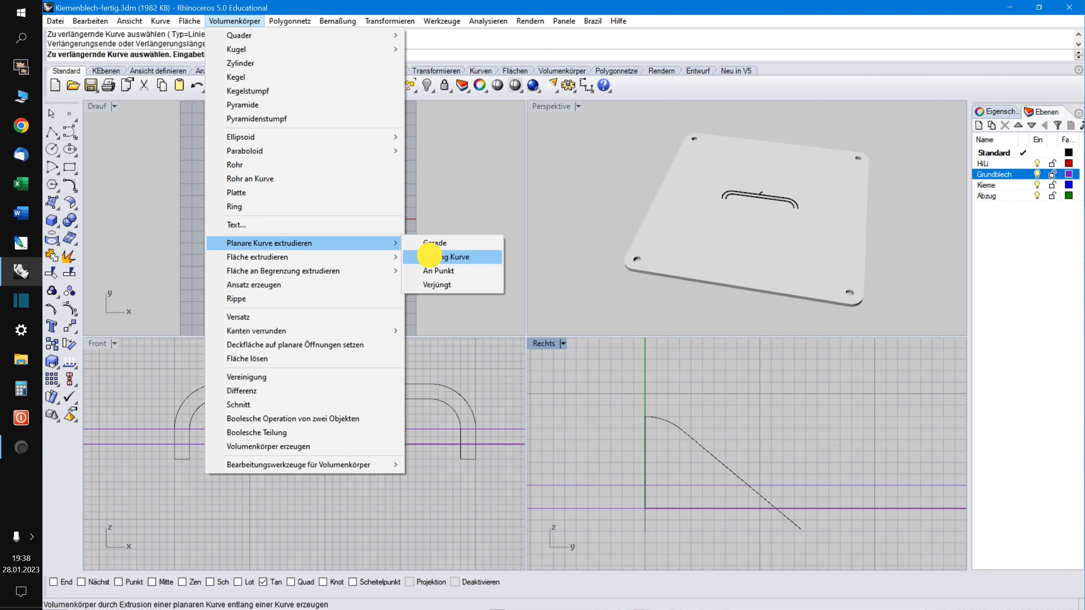
click(445, 257)
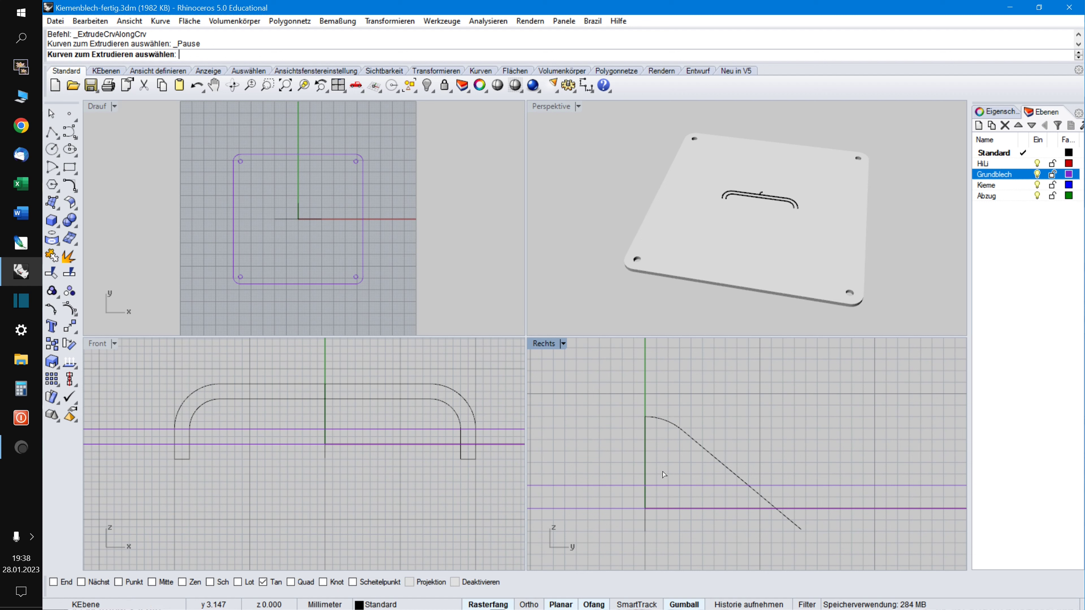
click(636, 462)
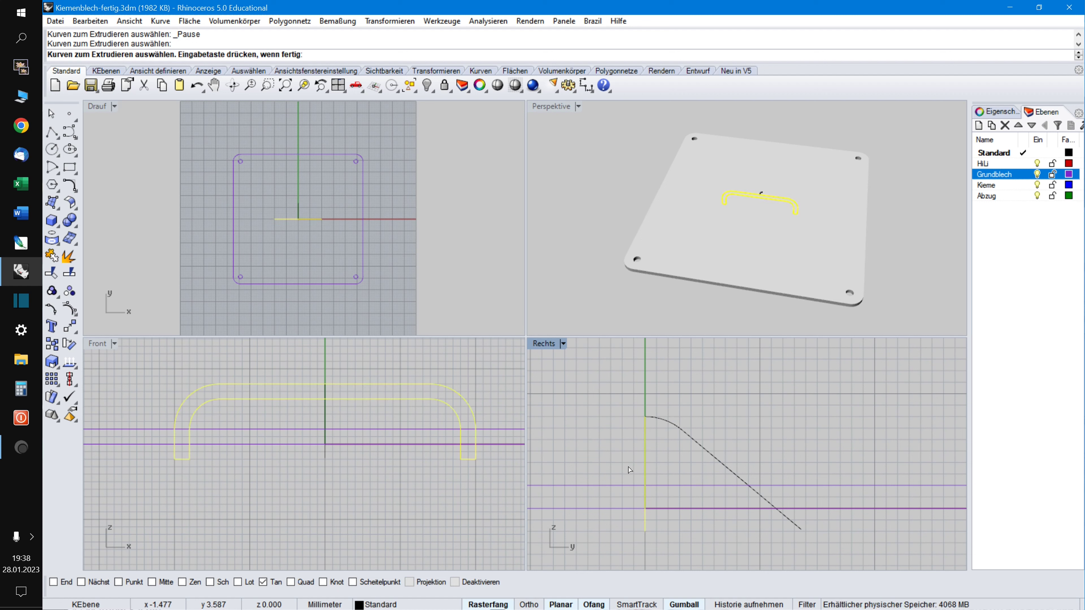
key(Return)
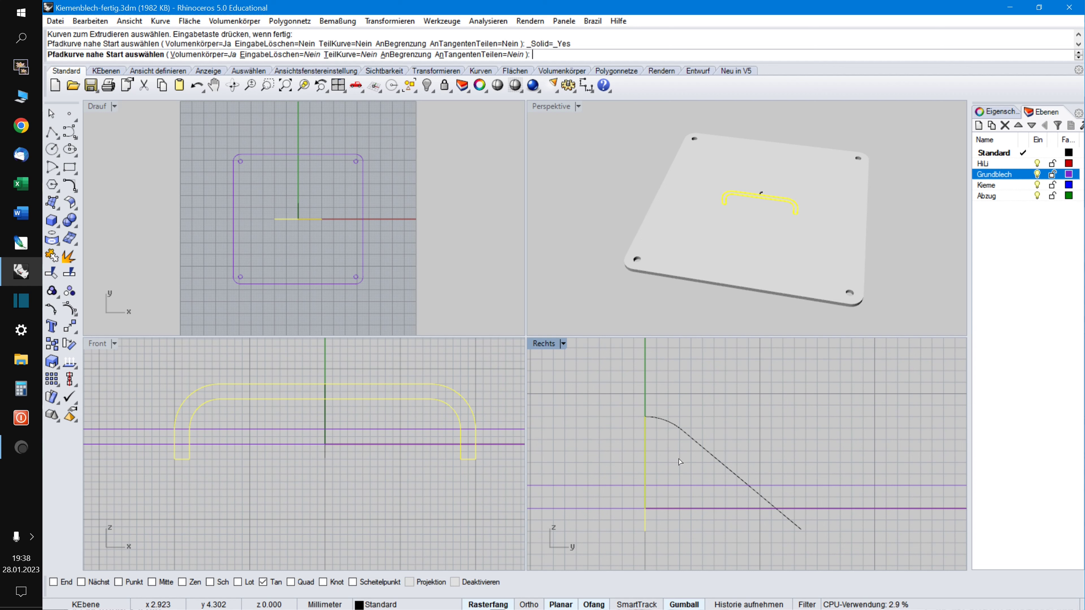
click(656, 421)
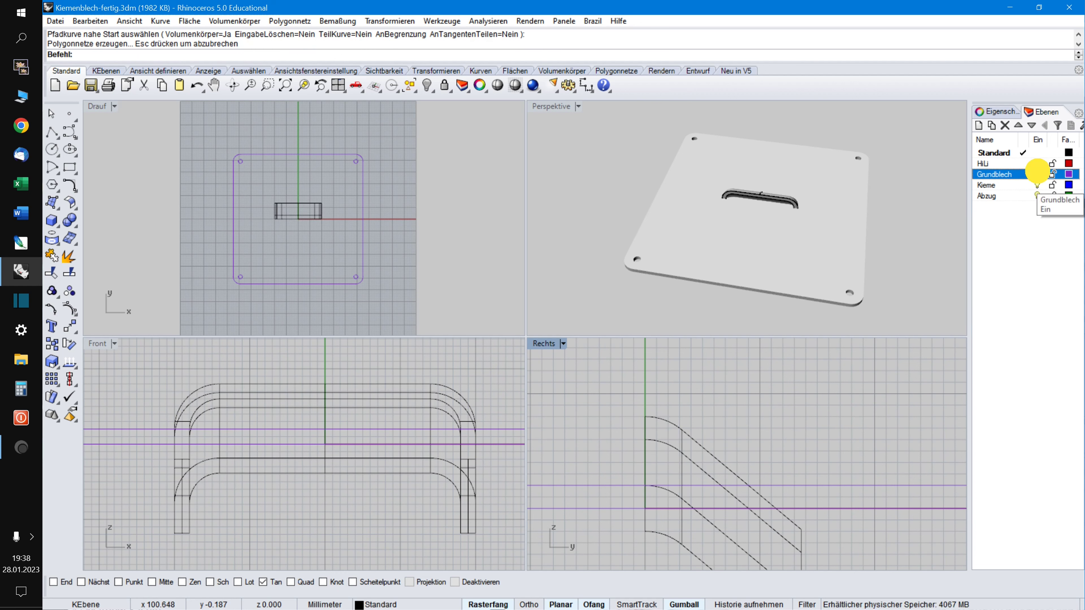
Hide the Grundblech layer and inspect the louvre solid from its open front side in the perspective view.
click(1037, 174)
right_drag(903, 217, 795, 213)
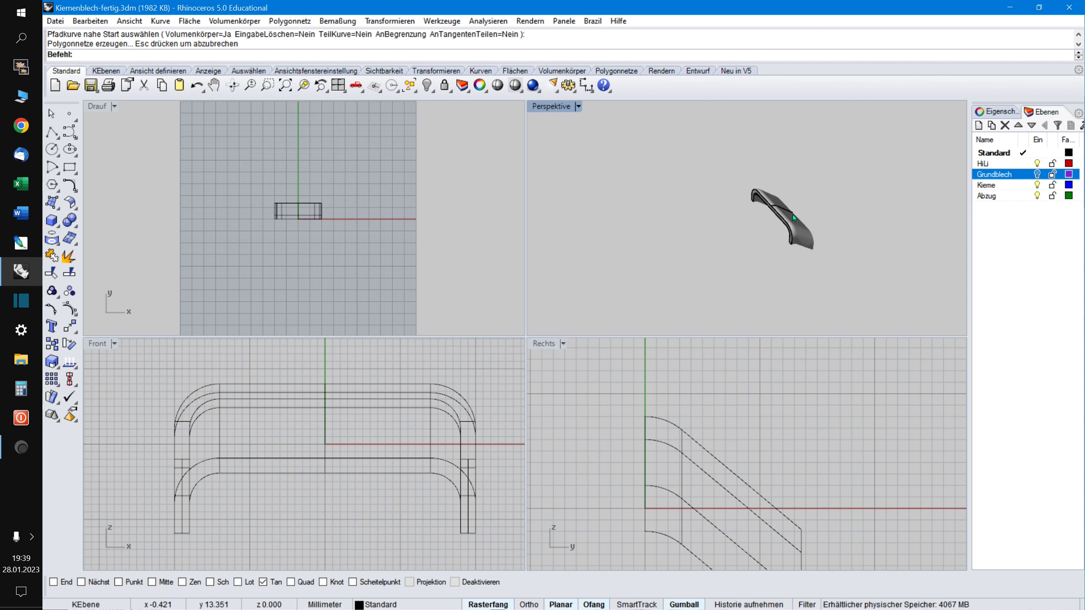
scroll(793, 214, up, 5)
right_drag(825, 259, 697, 238)
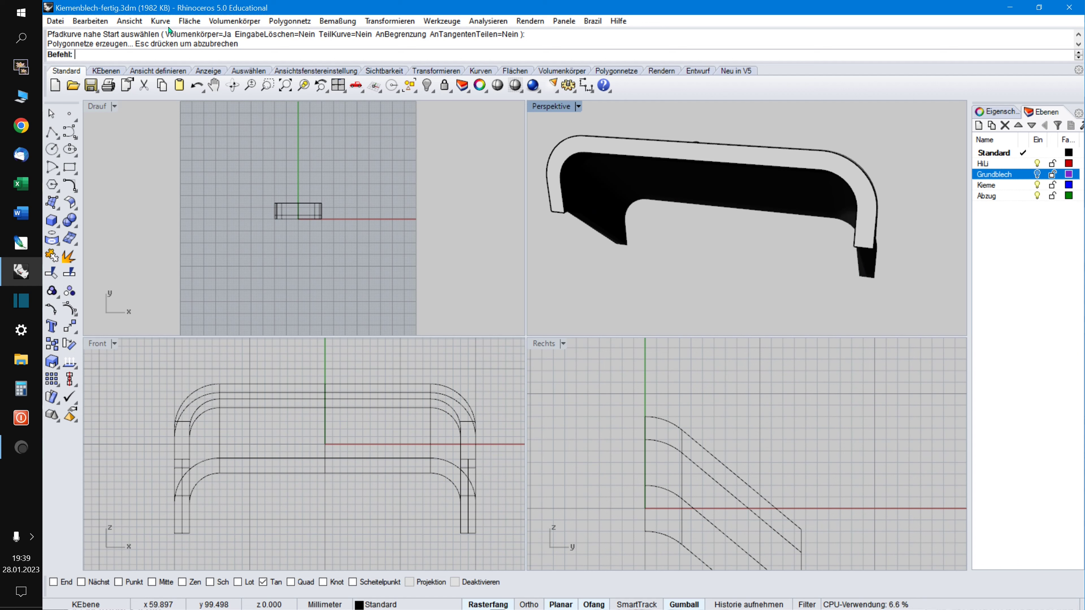
Duplicate the inner arch edge on the louvre's front face as a curve.
click(161, 21)
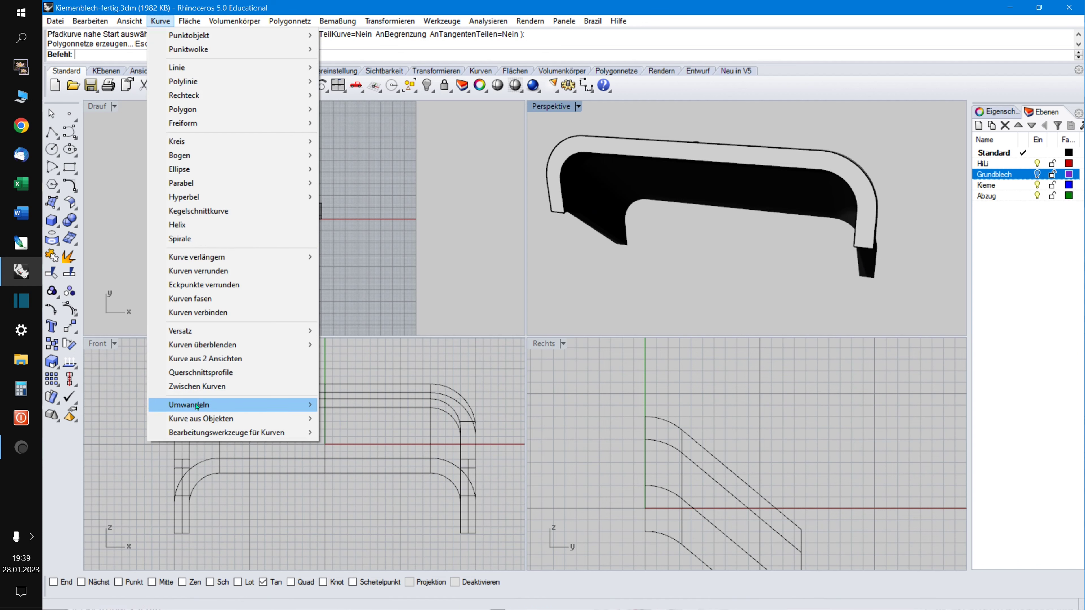
mouse_move(198, 420)
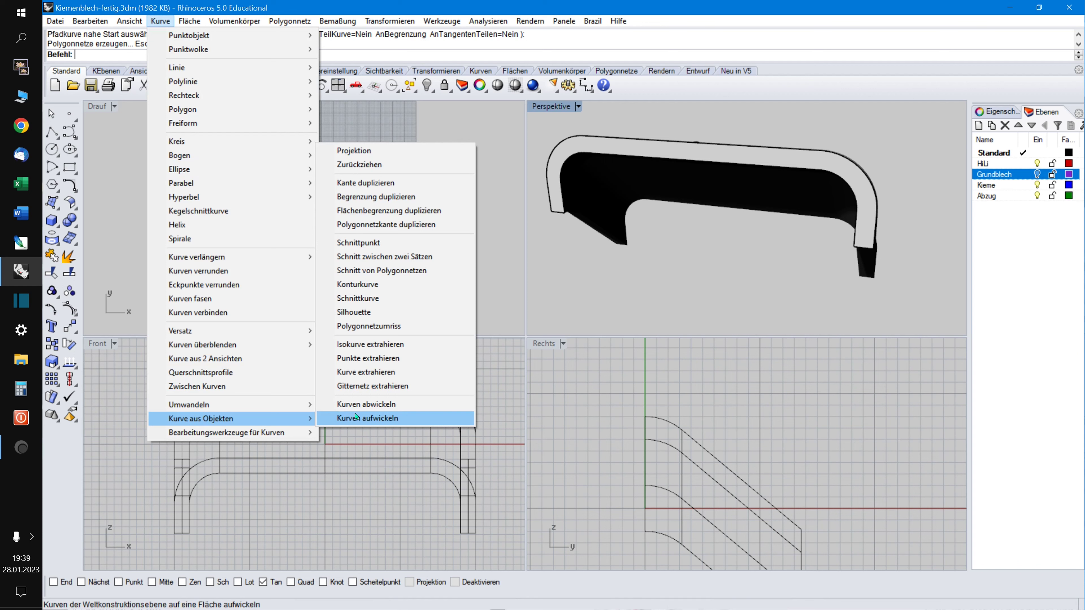
click(363, 183)
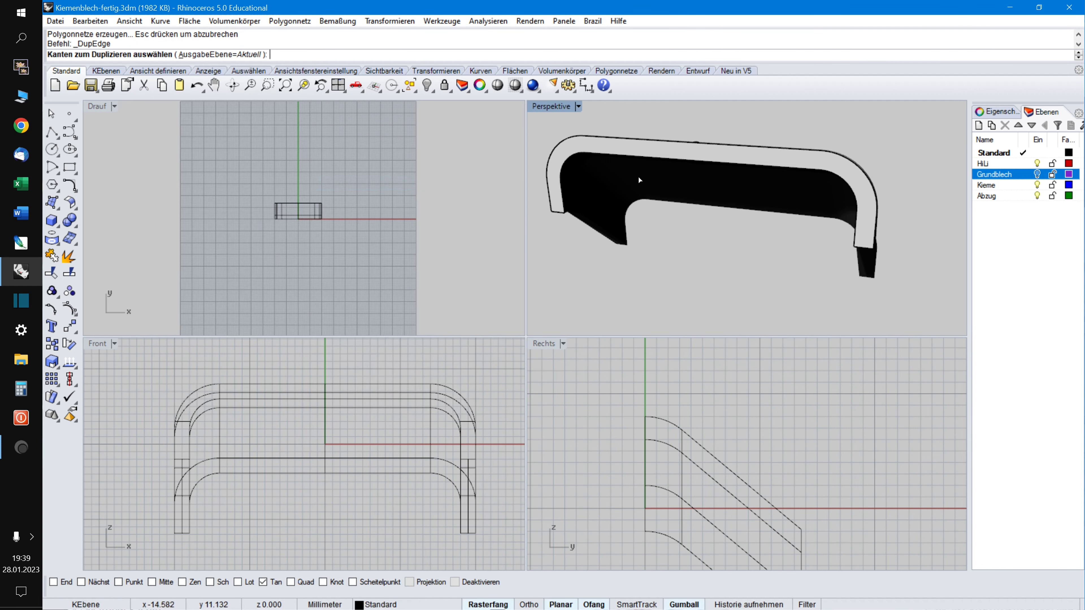
click(664, 159)
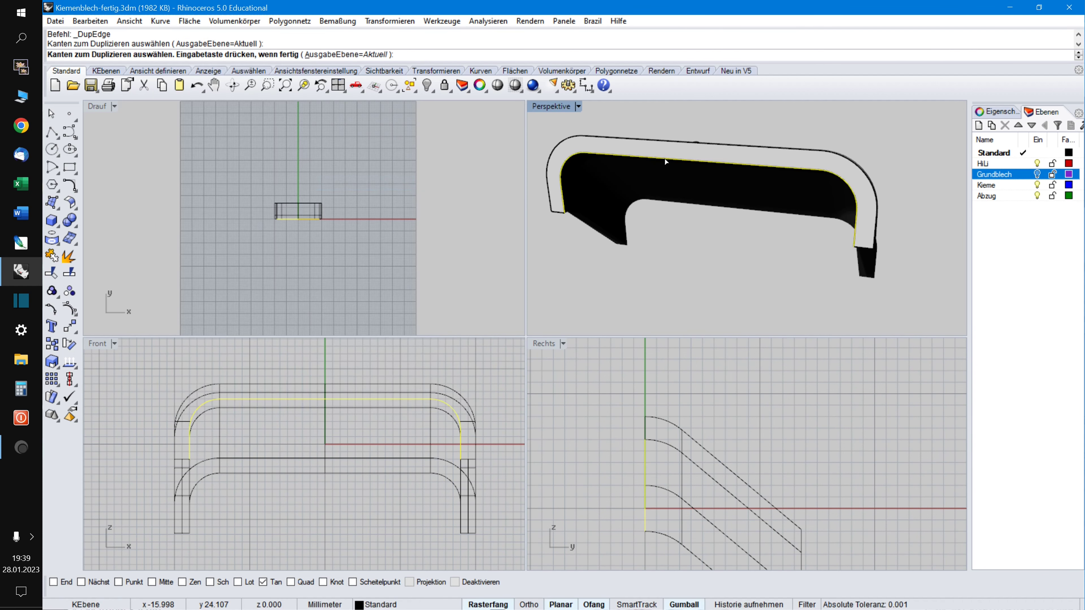
key(Return)
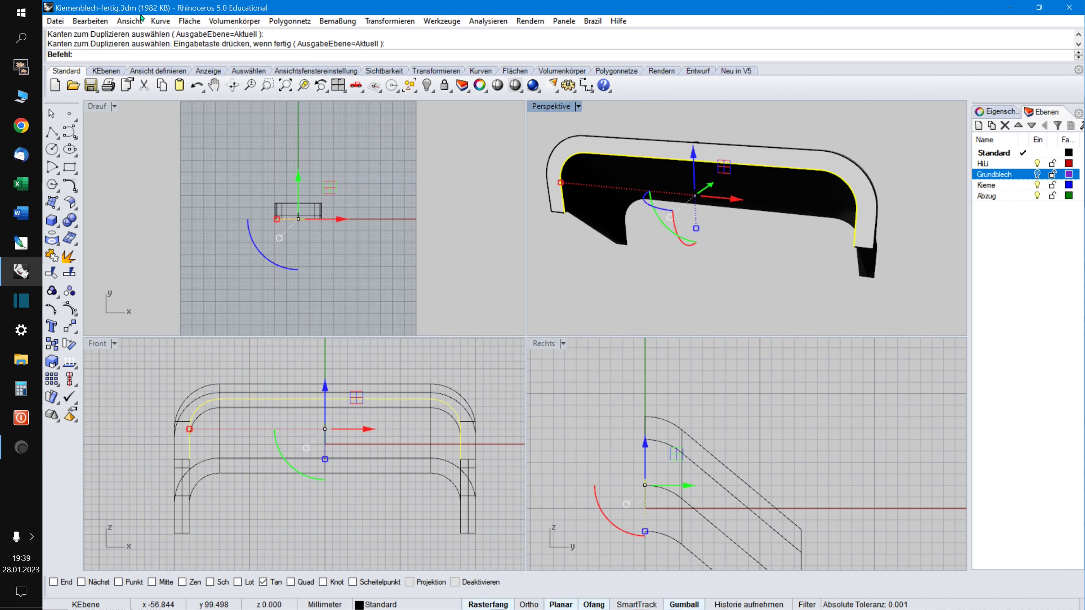
Close the duplicated inner arch curve with a straight segment across its open lower ends.
click(160, 21)
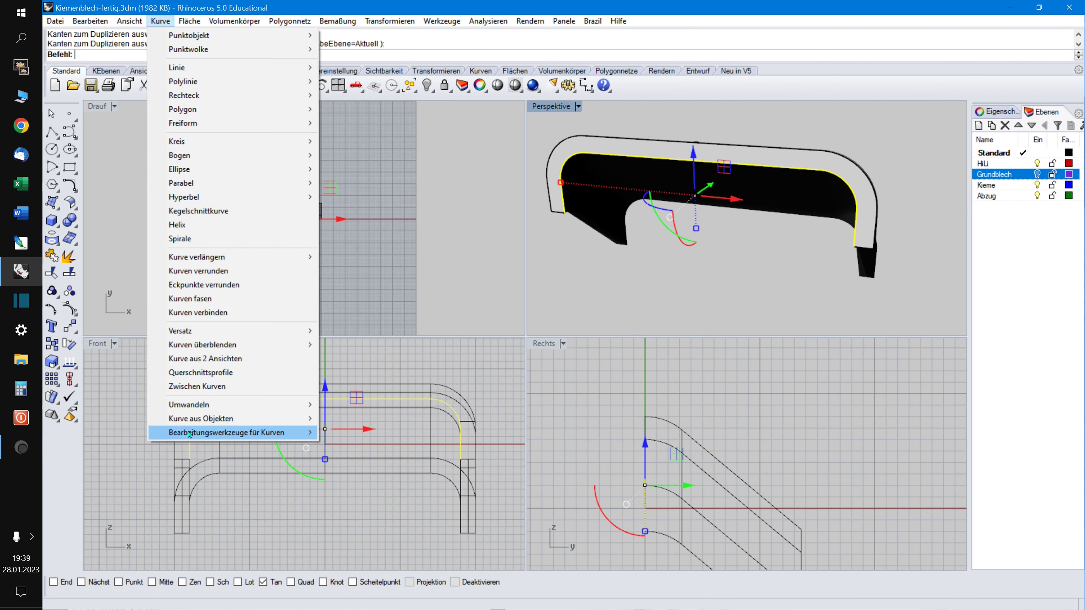
mouse_move(189, 433)
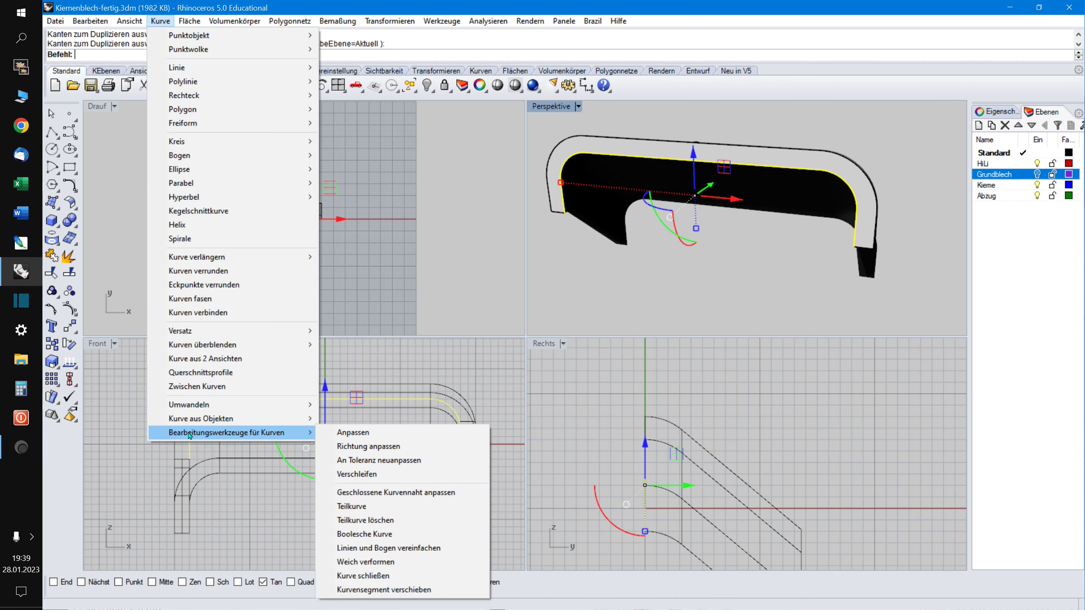
click(363, 577)
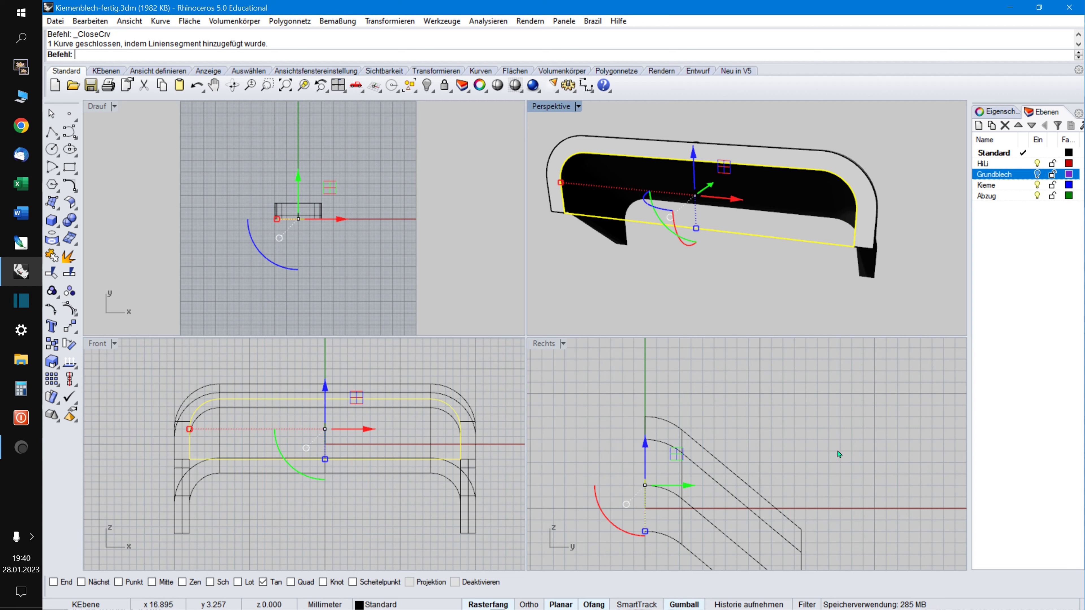
Assign the louvre solid to the Kieme layer and hide that layer.
click(664, 423)
click(381, 604)
click(390, 581)
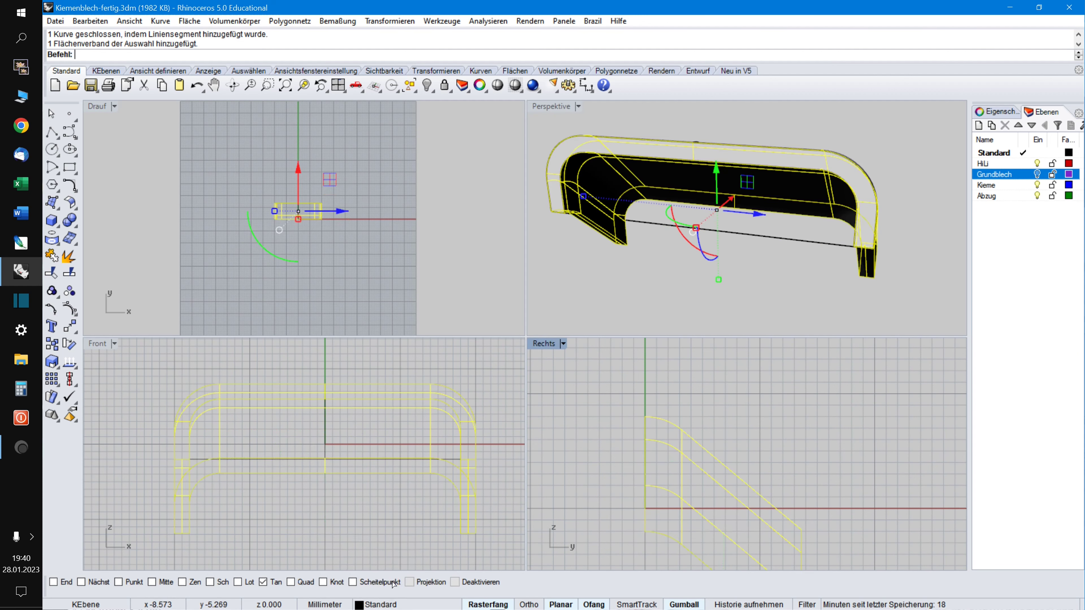
click(1039, 186)
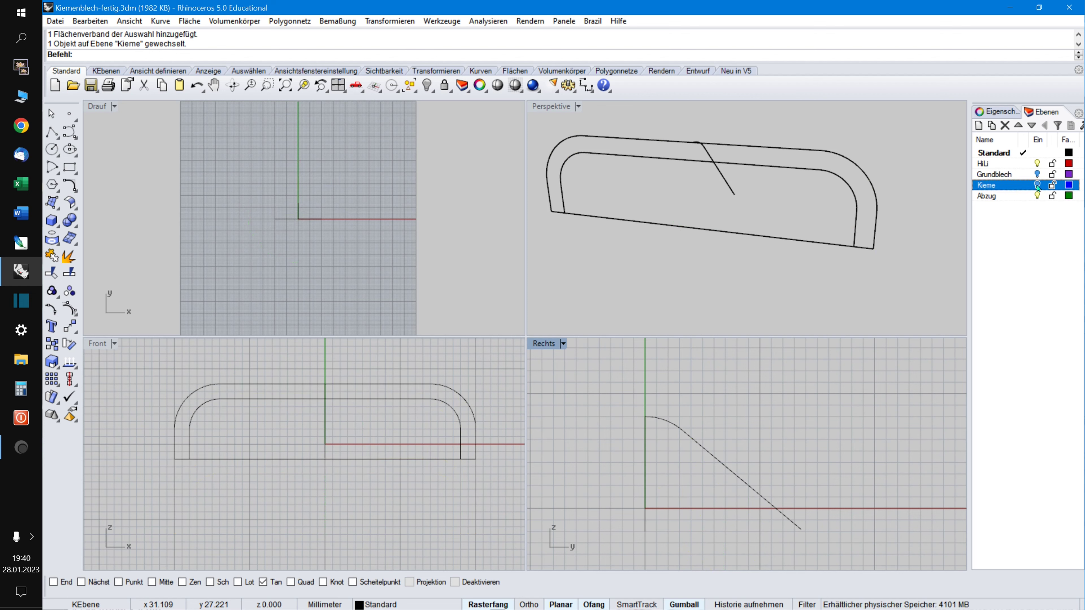
Assign the closed 2 mm arch profile curve to the HiLi layer and hide that layer.
click(820, 153)
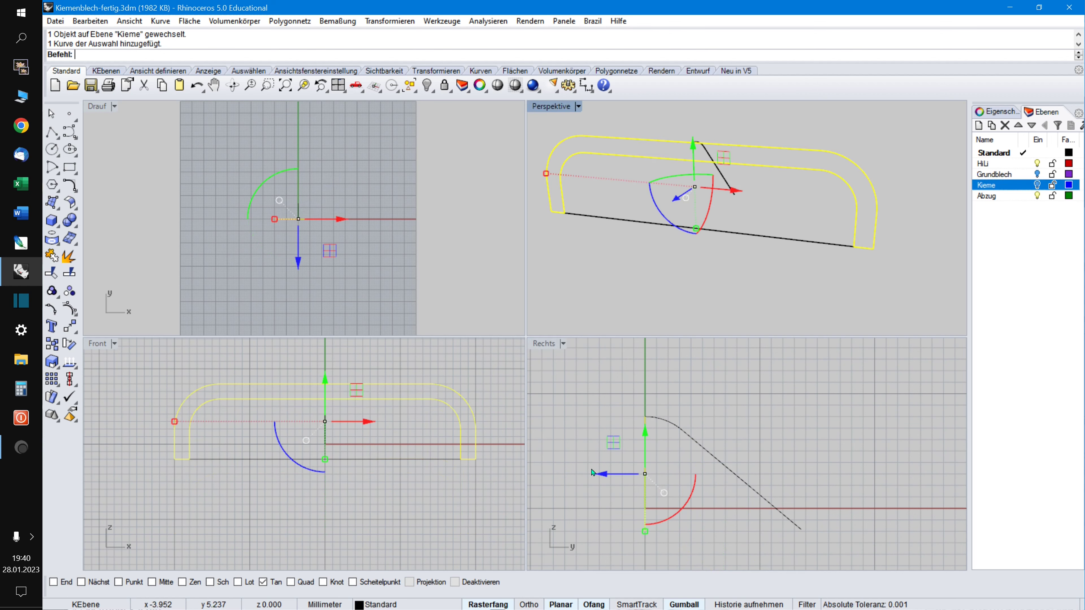
click(378, 604)
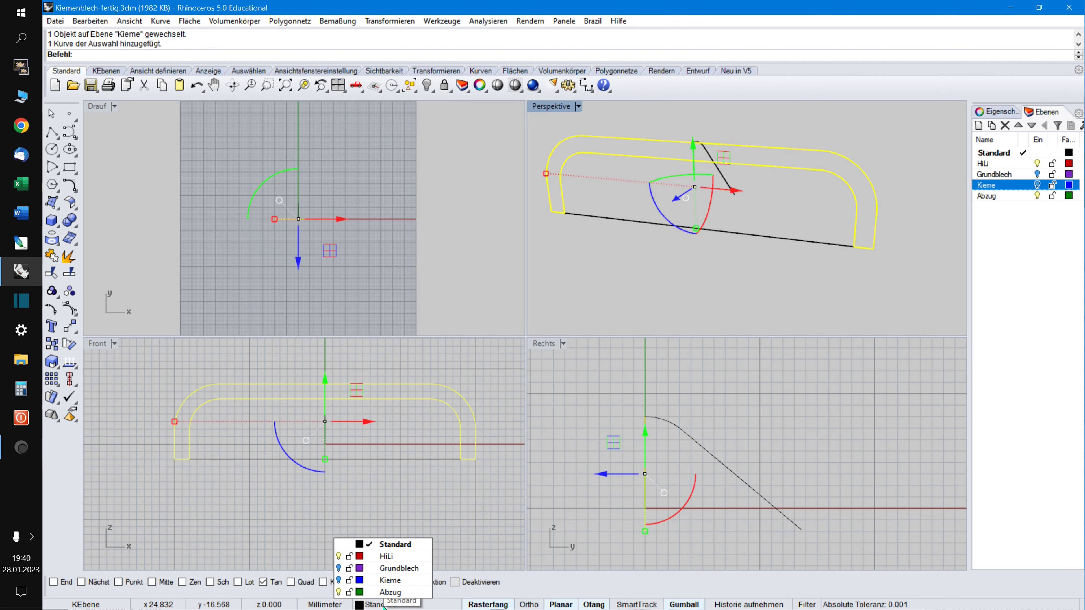
click(387, 556)
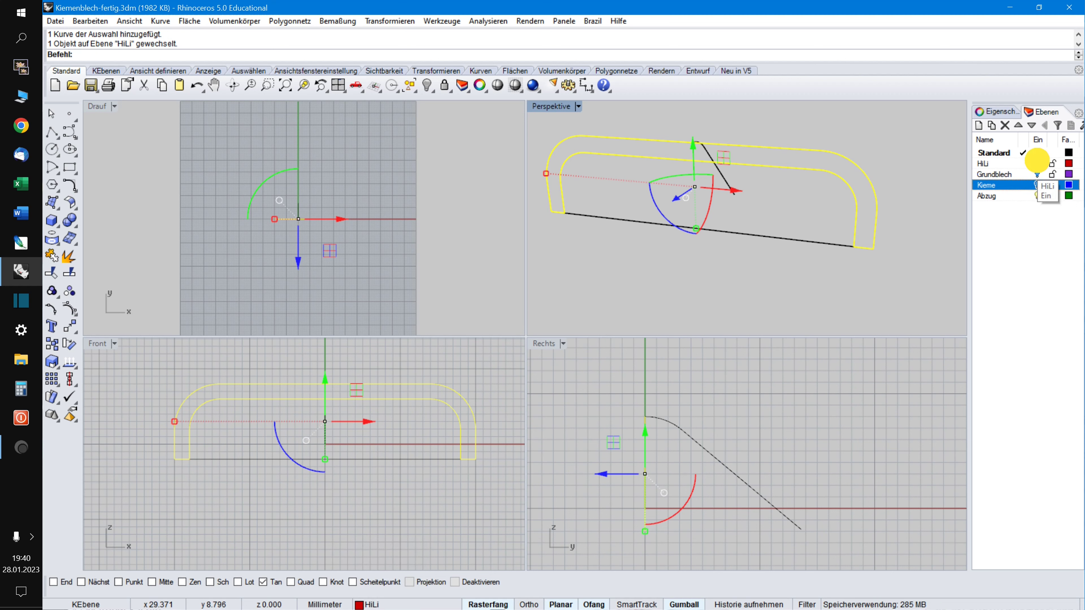
click(1039, 164)
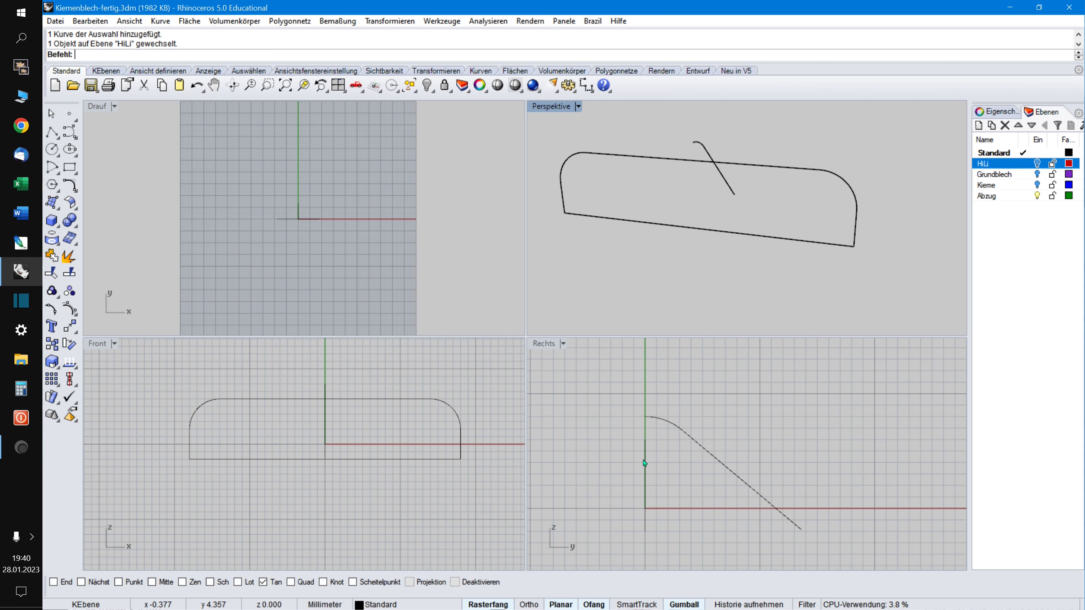
Extrude the closed inner arch curve along the path curve as a solid to form the cutting body.
click(232, 22)
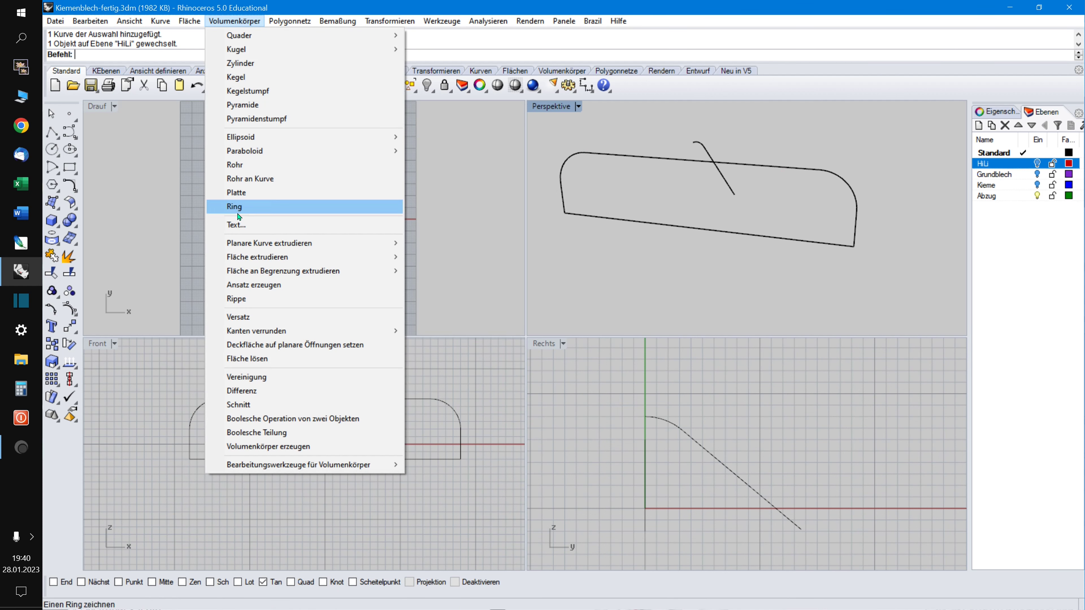
mouse_move(252, 247)
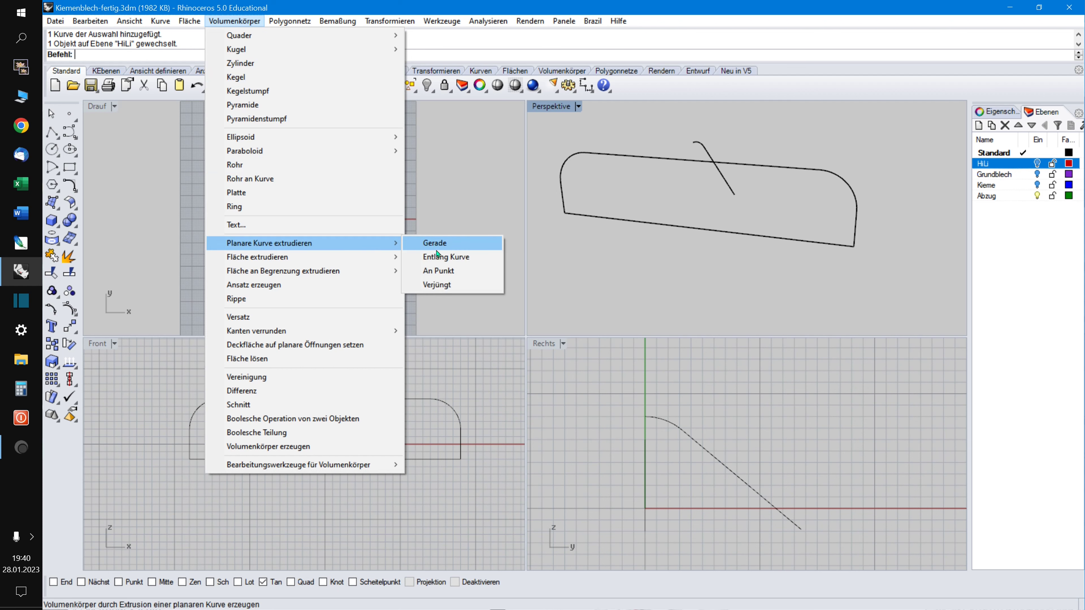
click(444, 258)
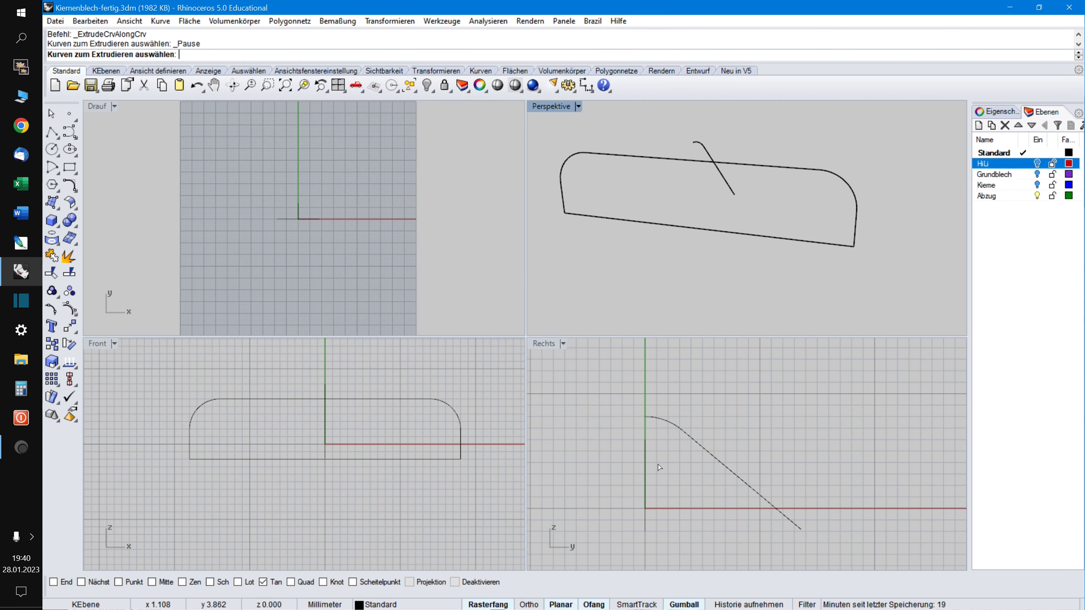
click(643, 473)
right_click(649, 468)
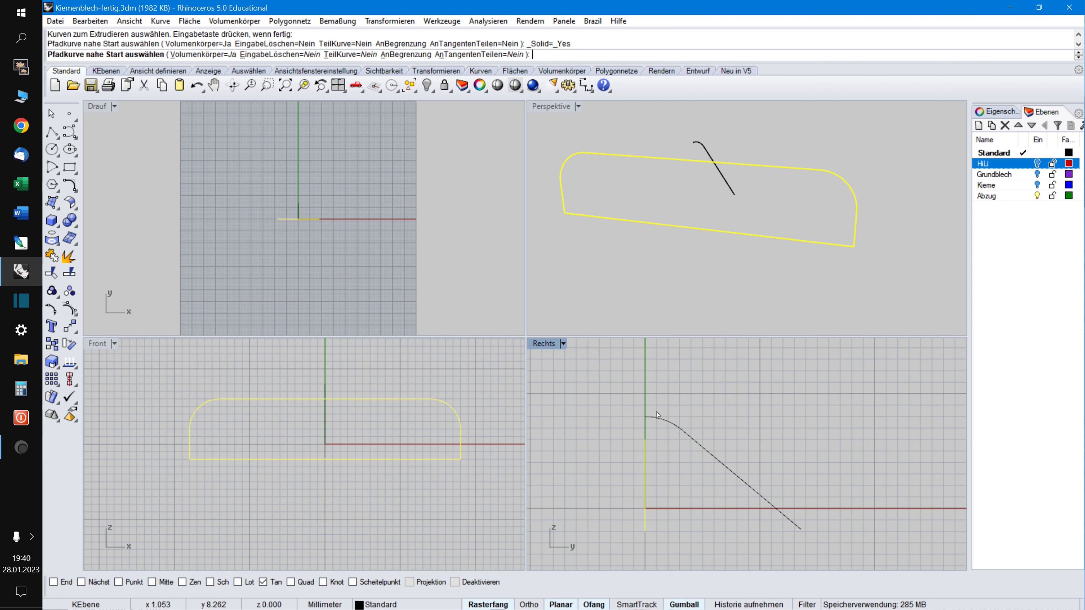
click(651, 419)
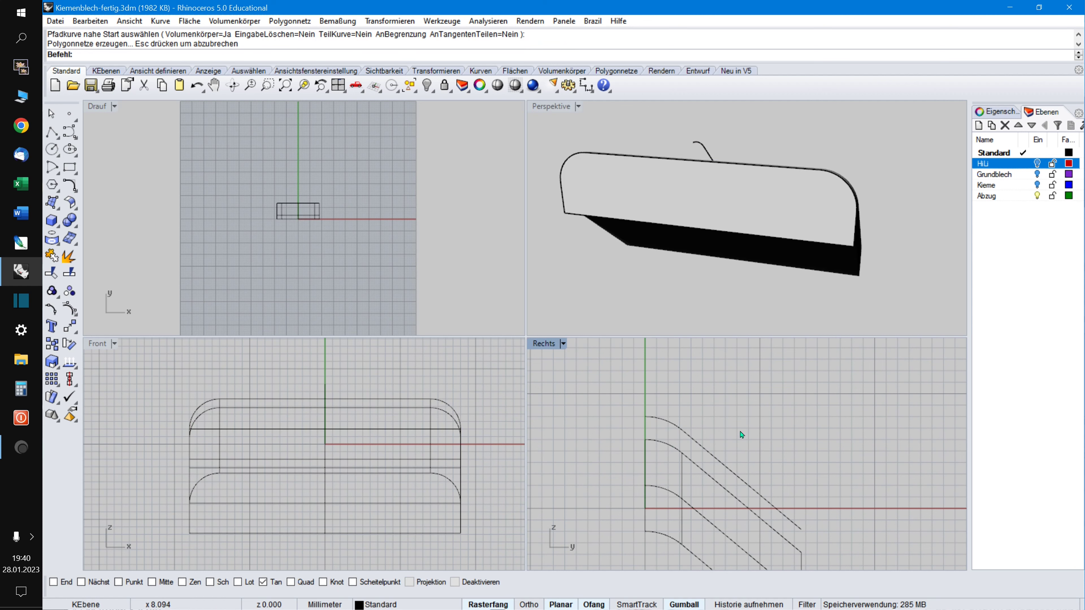
Assign the path curve and the closed inner arch curve to the hidden HiLi layer.
mouse_move(809, 285)
right_down()
mouse_move(661, 253)
mouse_move(800, 272)
right_up()
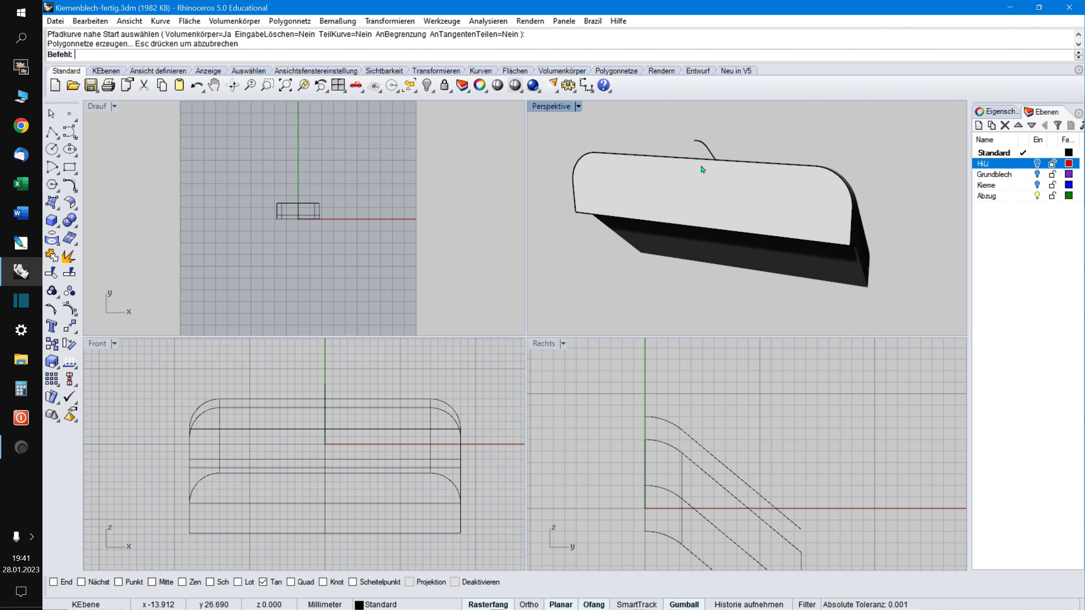
click(700, 145)
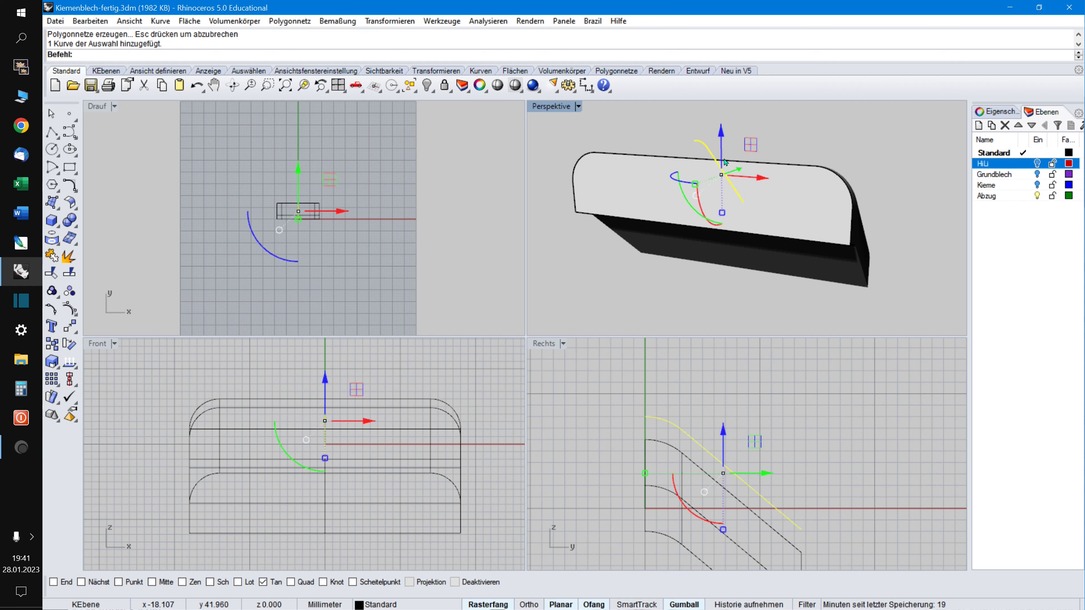
click(696, 161)
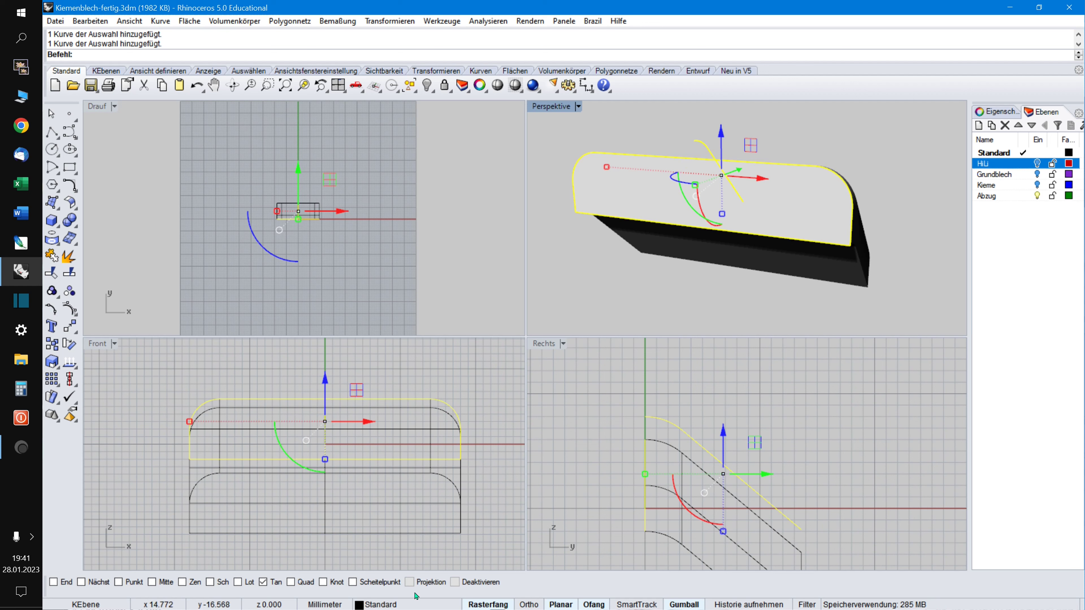
click(395, 605)
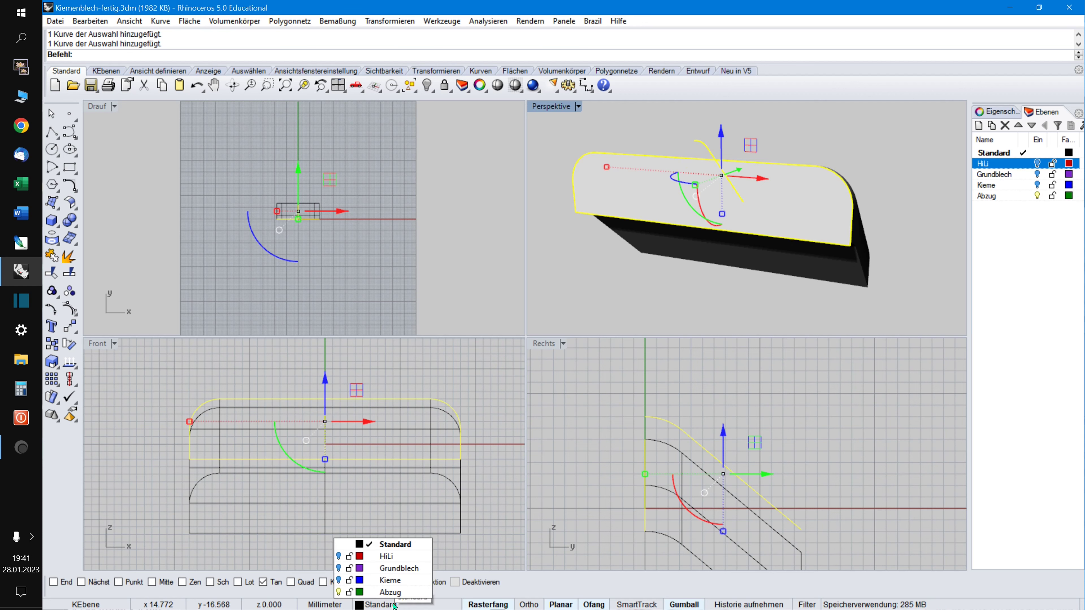
click(395, 558)
Assign the inner extruded solid to the Abzug layer and hide that layer.
right_drag(862, 267, 759, 251)
key(Escape)
click(775, 215)
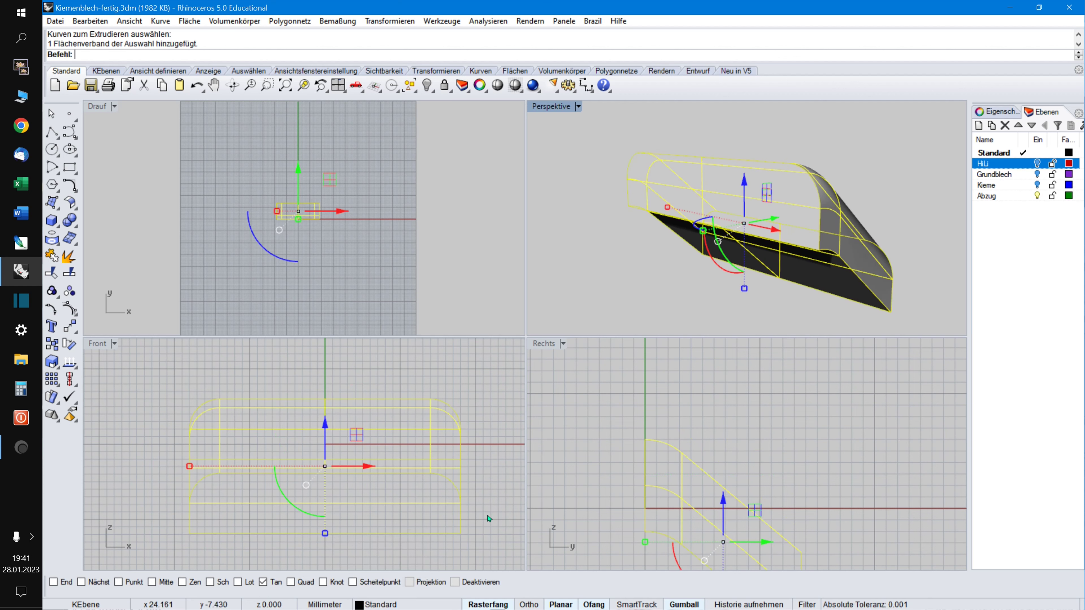
click(378, 605)
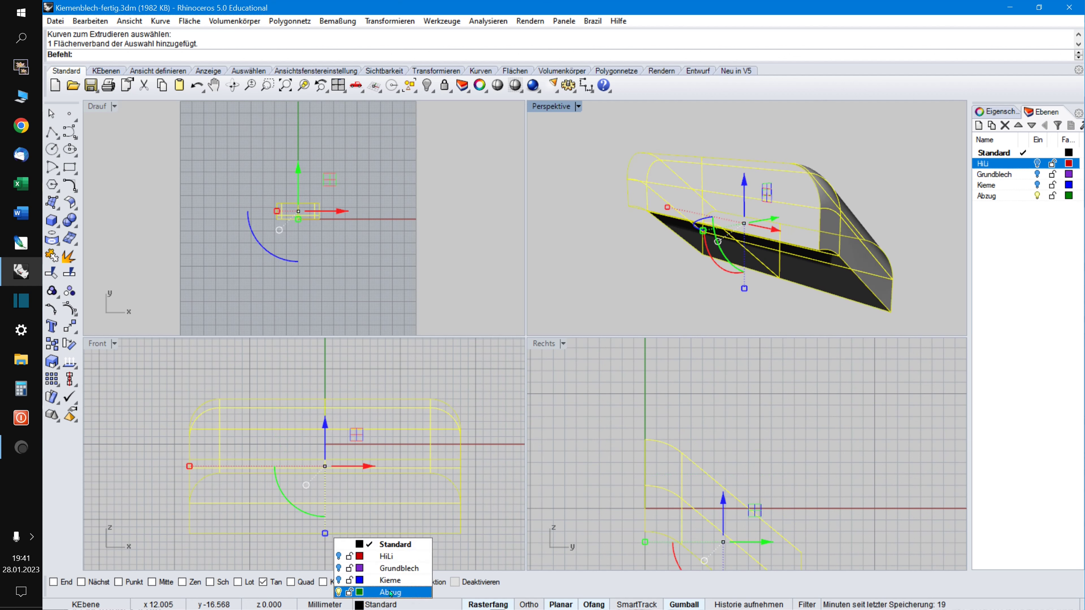
click(391, 593)
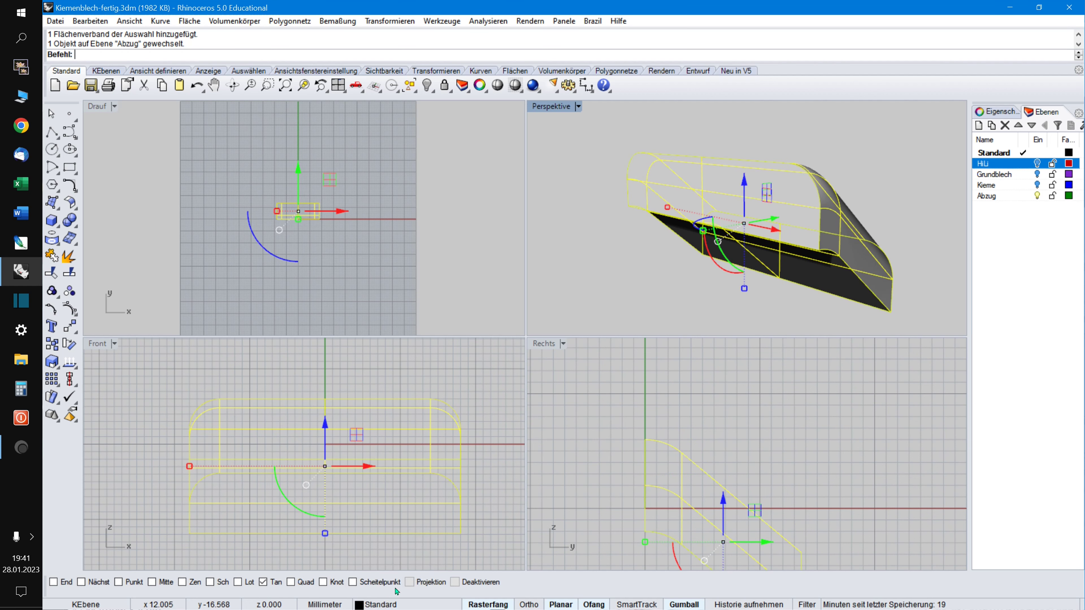
click(1040, 198)
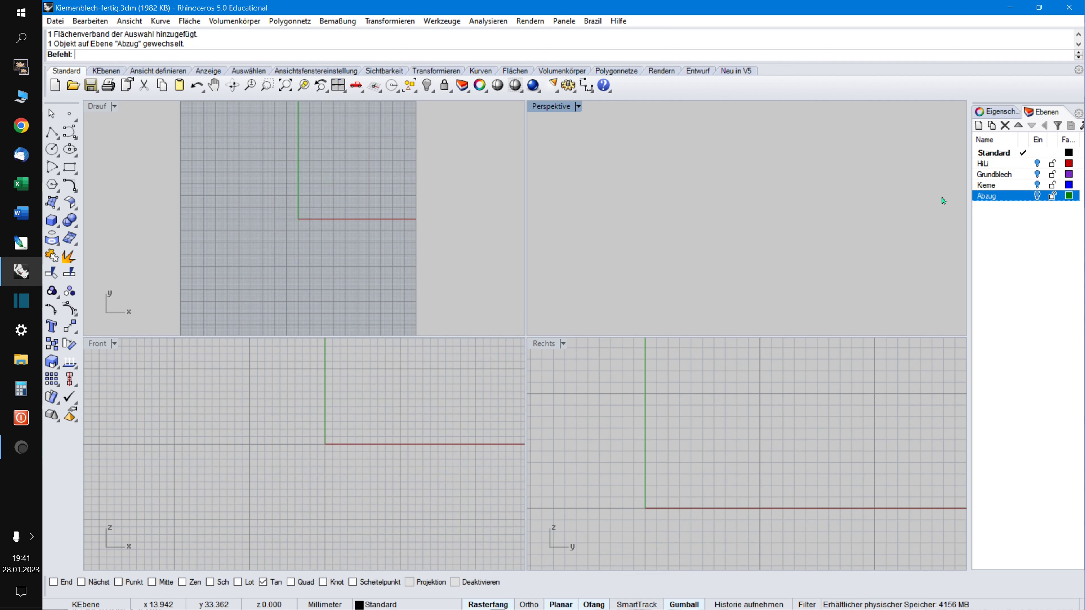
Show the Grundblech and Kieme layers and inspect the louvre on the base plate from several sides in the perspective view.
click(1038, 175)
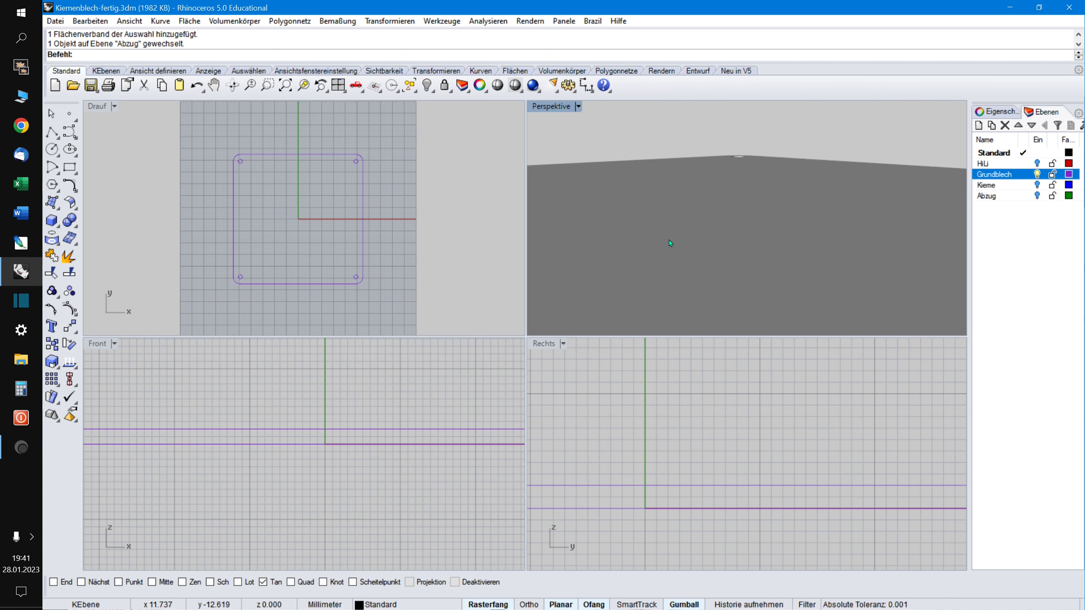
scroll(680, 237, down, 6)
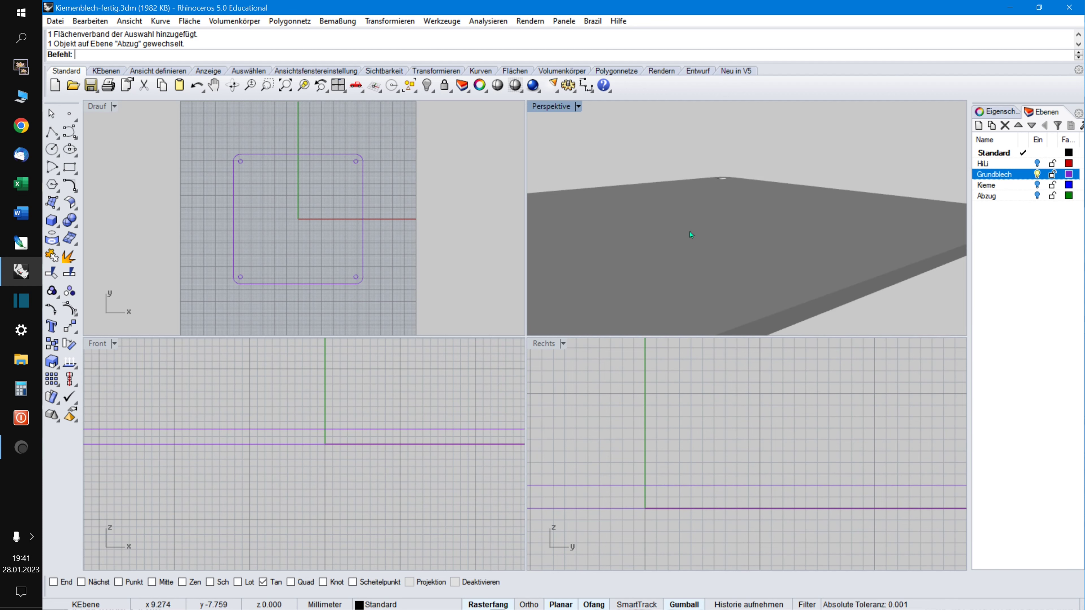
click(1038, 185)
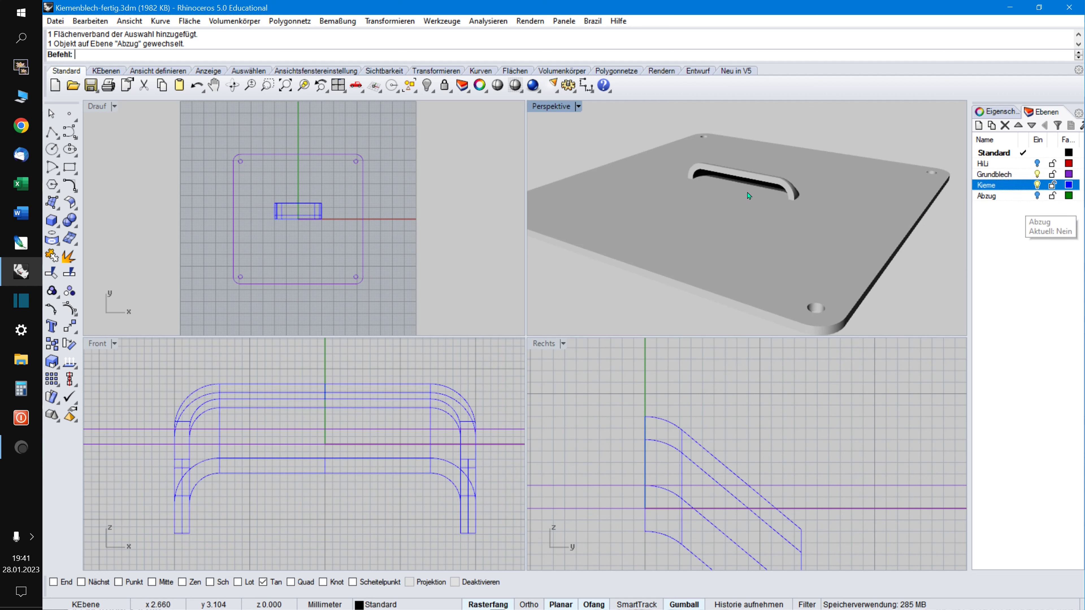
right_drag(684, 239, 642, 256)
right_drag(607, 249, 589, 241)
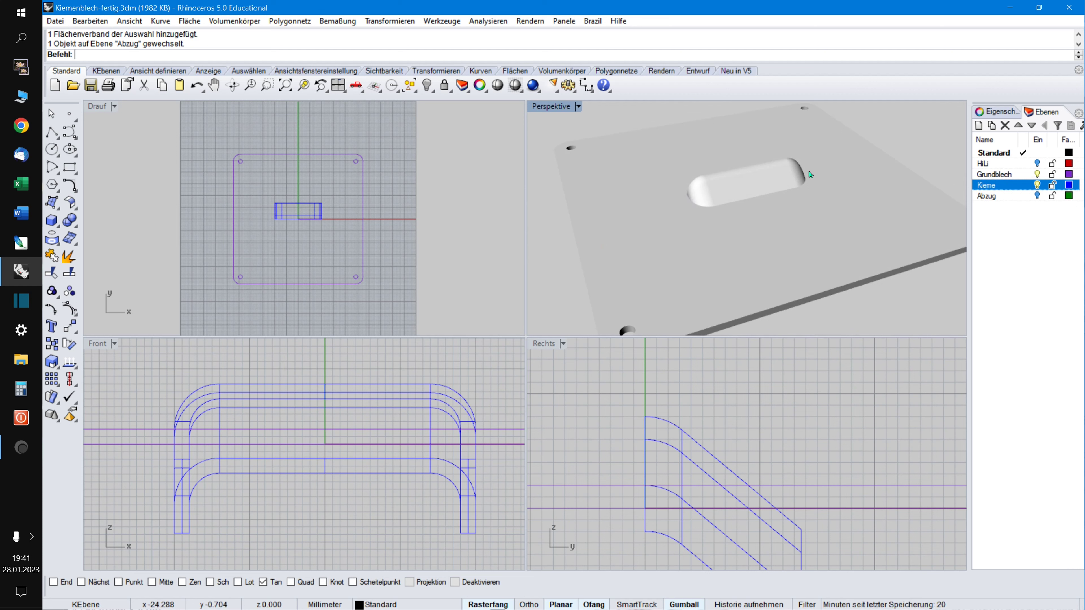
right_drag(721, 211, 820, 295)
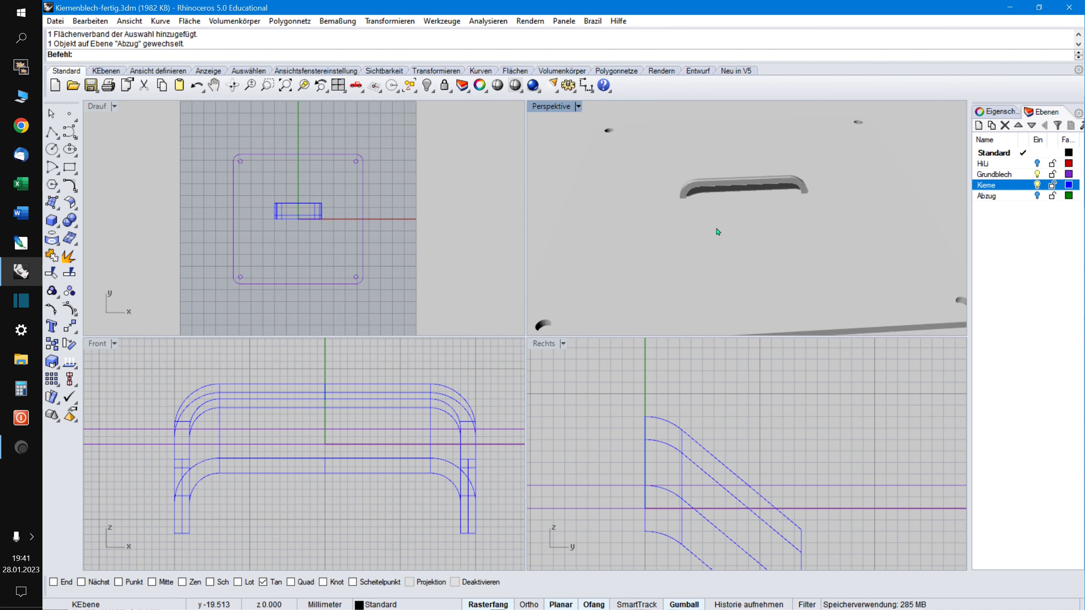
right_drag(733, 177, 676, 130)
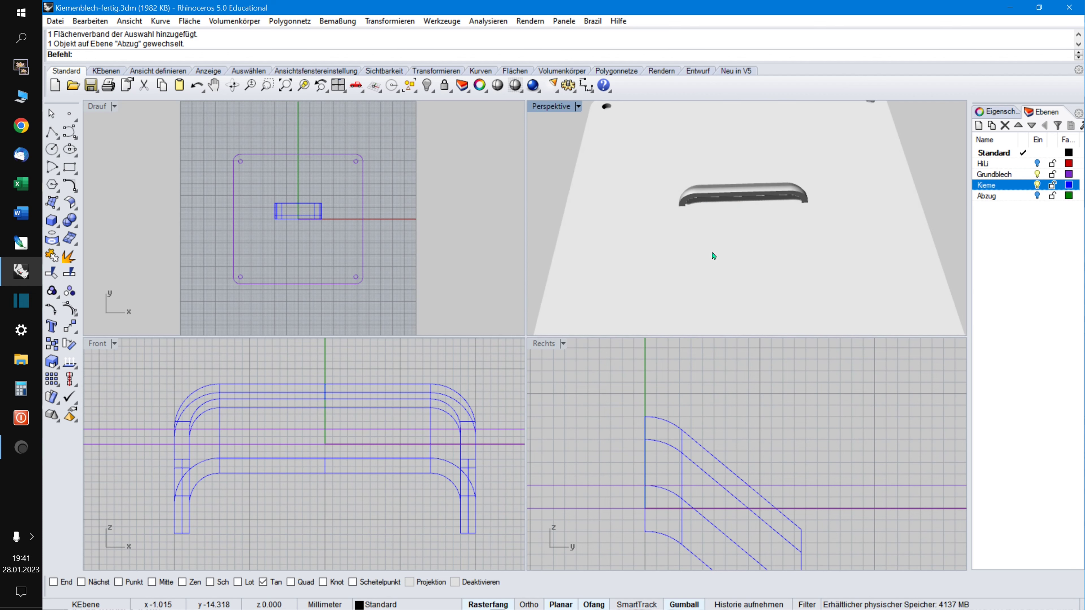